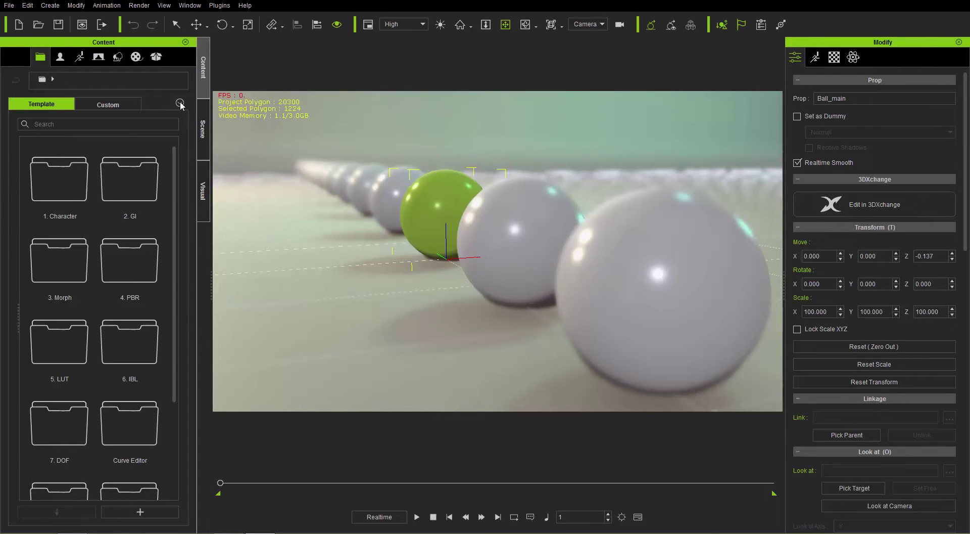
click(10, 6)
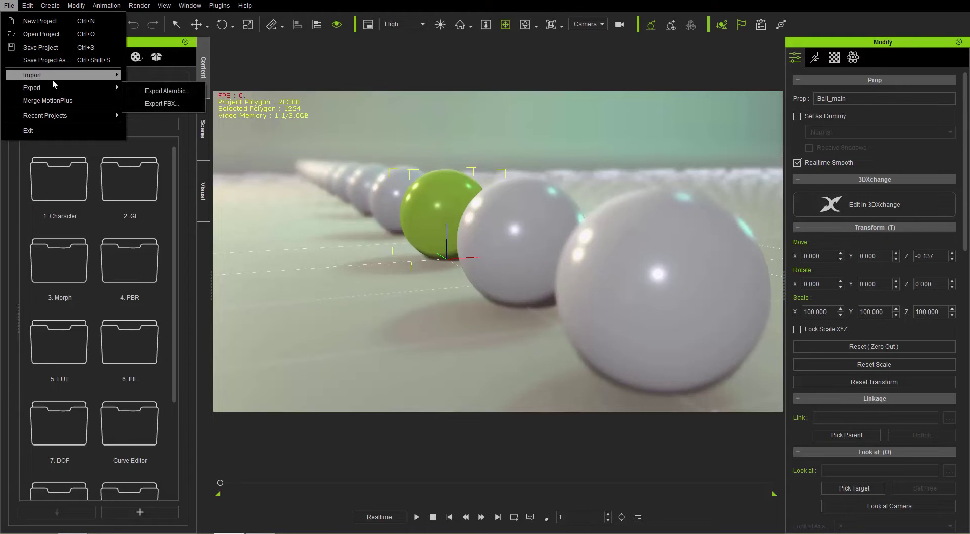
mouse_move(53, 80)
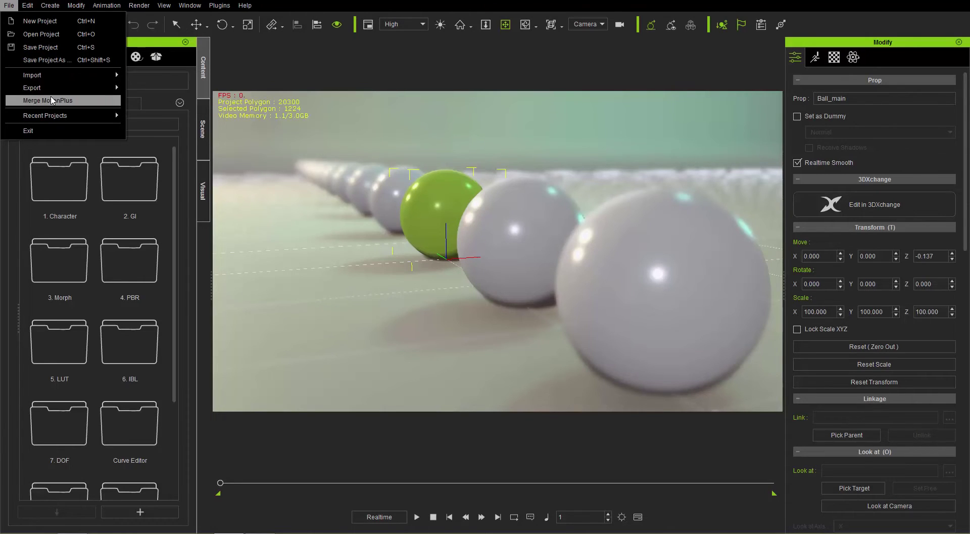
mouse_move(67, 117)
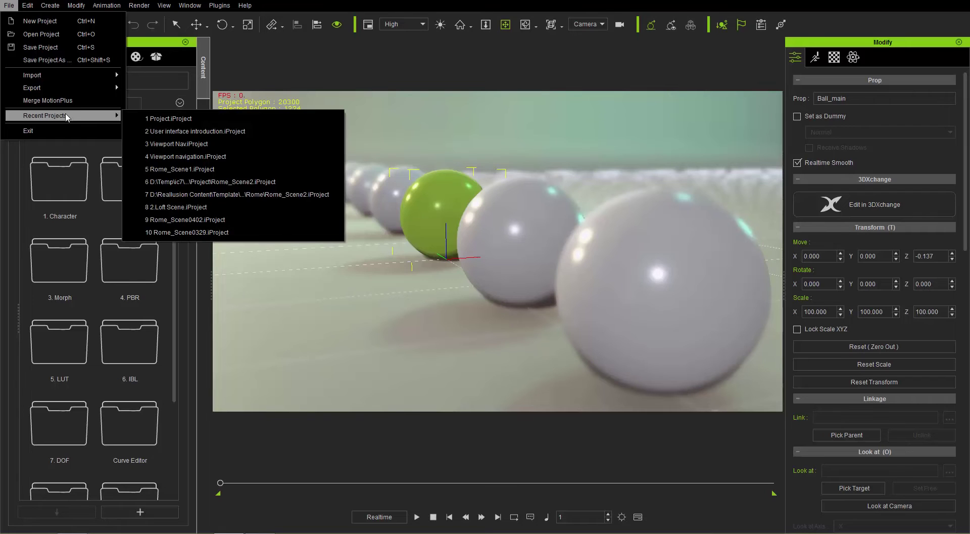
click(9, 5)
click(27, 5)
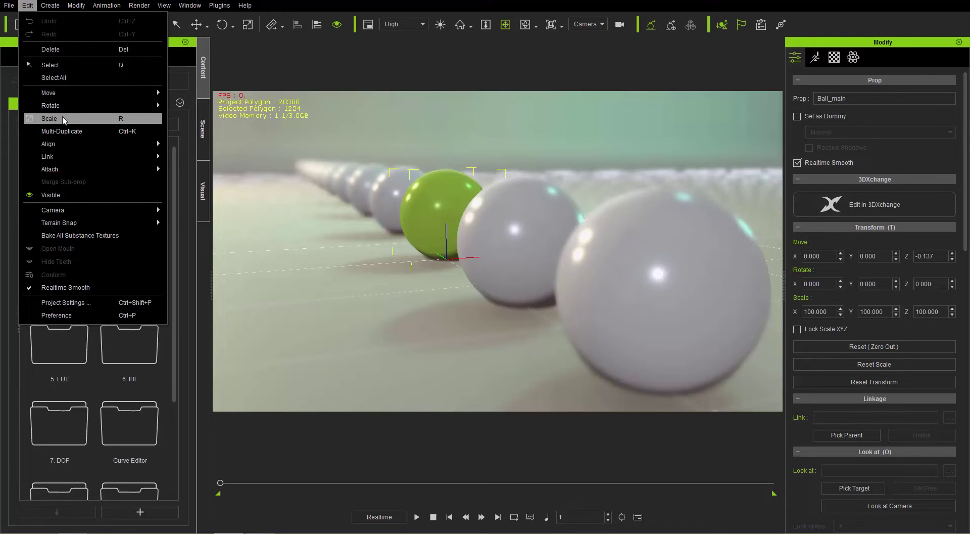
mouse_move(68, 159)
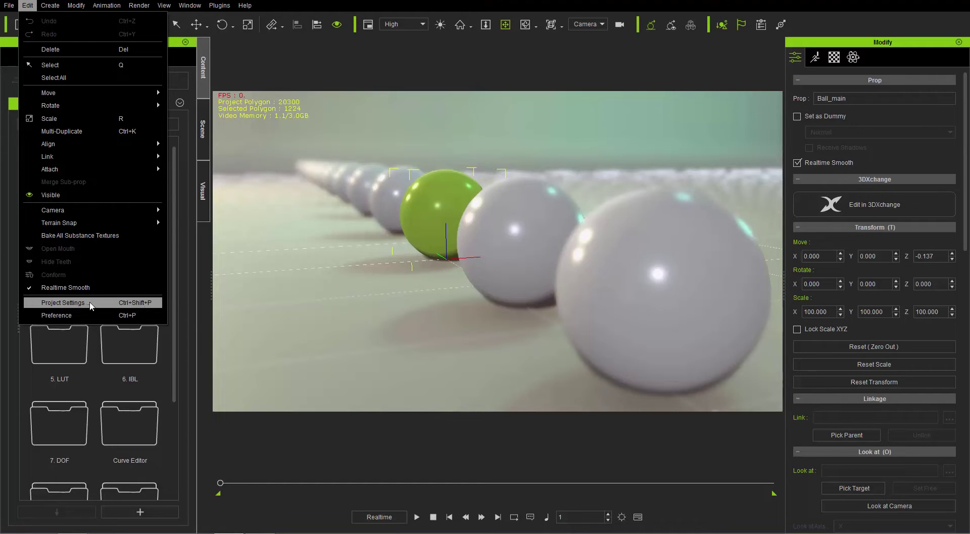
- Create a Box primitive shape in the scene, select it and delete it again
click(50, 5)
click(50, 6)
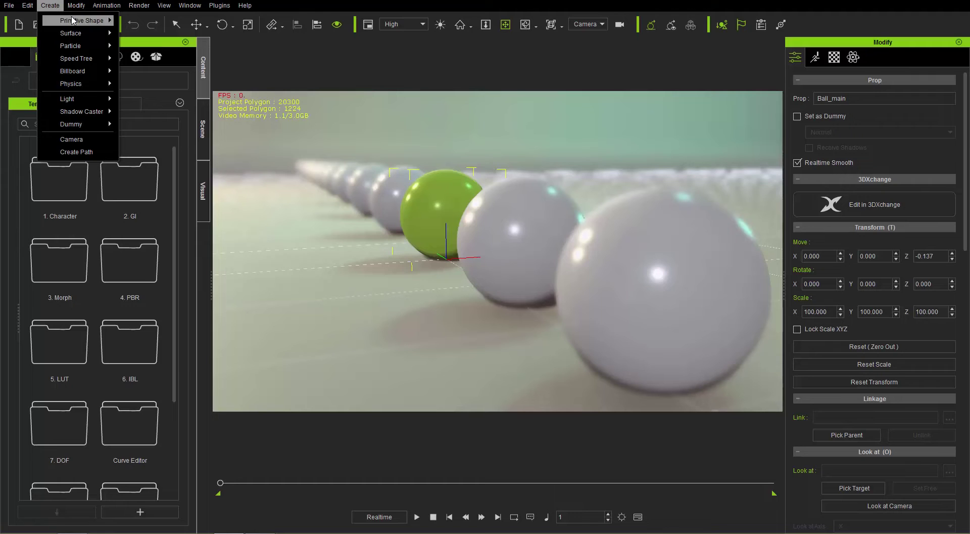
mouse_move(73, 20)
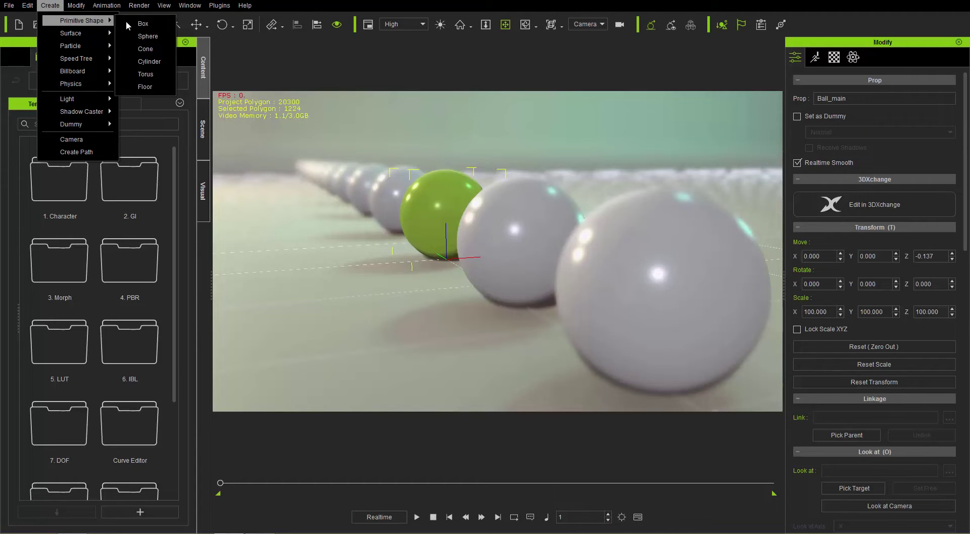
click(140, 24)
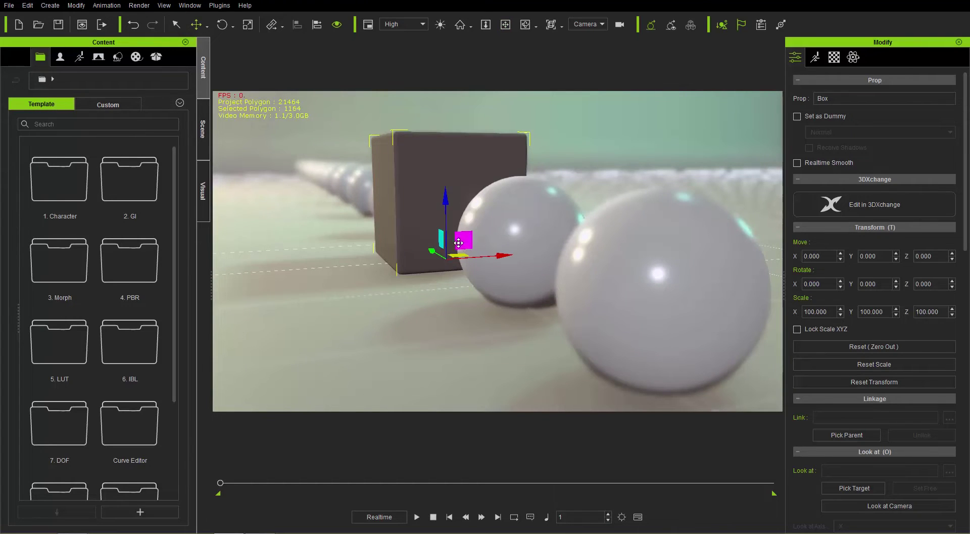
drag(472, 240, 406, 220)
key(Delete)
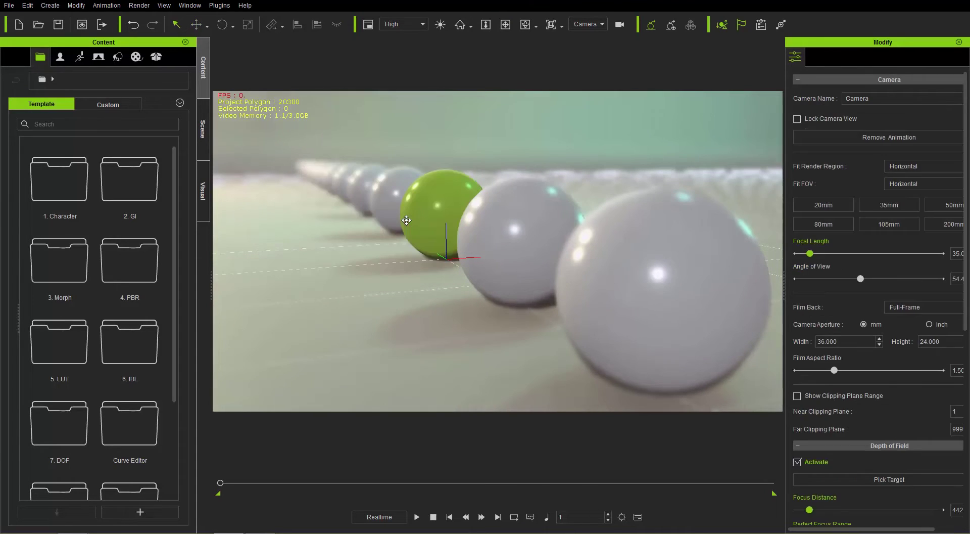
click(53, 7)
mouse_move(64, 35)
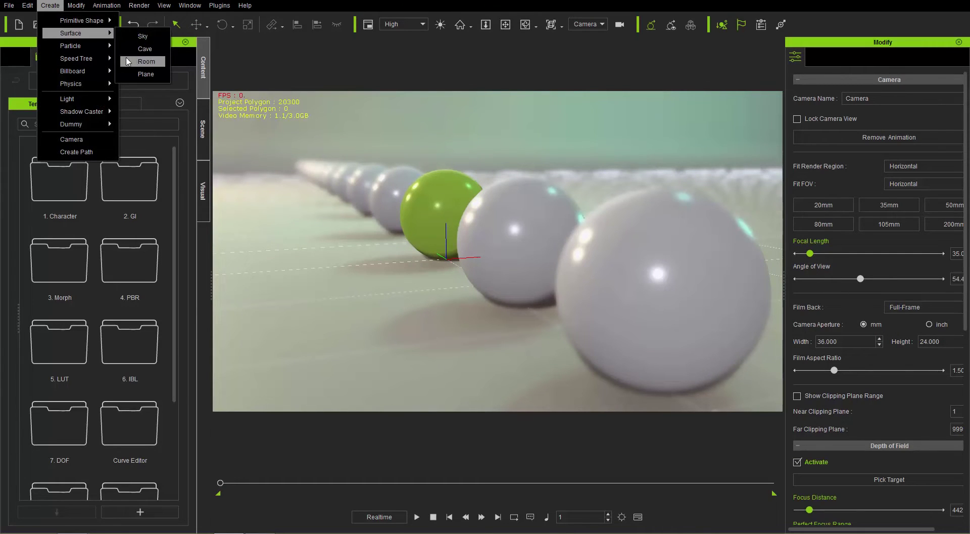
mouse_move(89, 48)
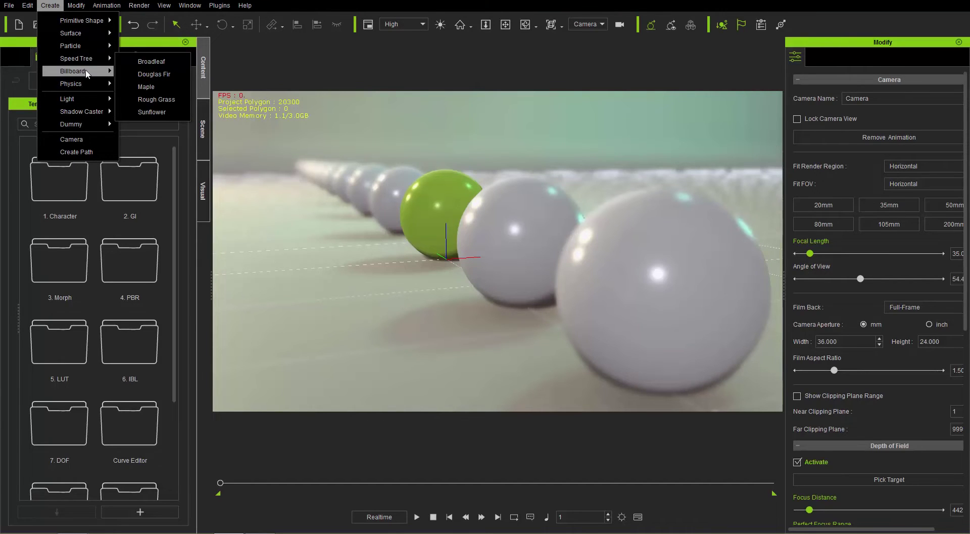
mouse_move(87, 91)
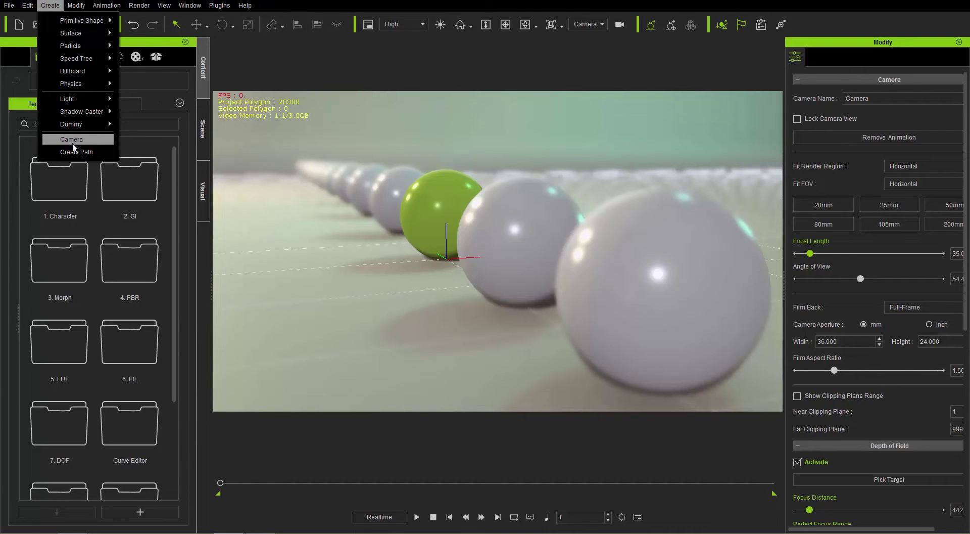
click(72, 141)
right_click(302, 260)
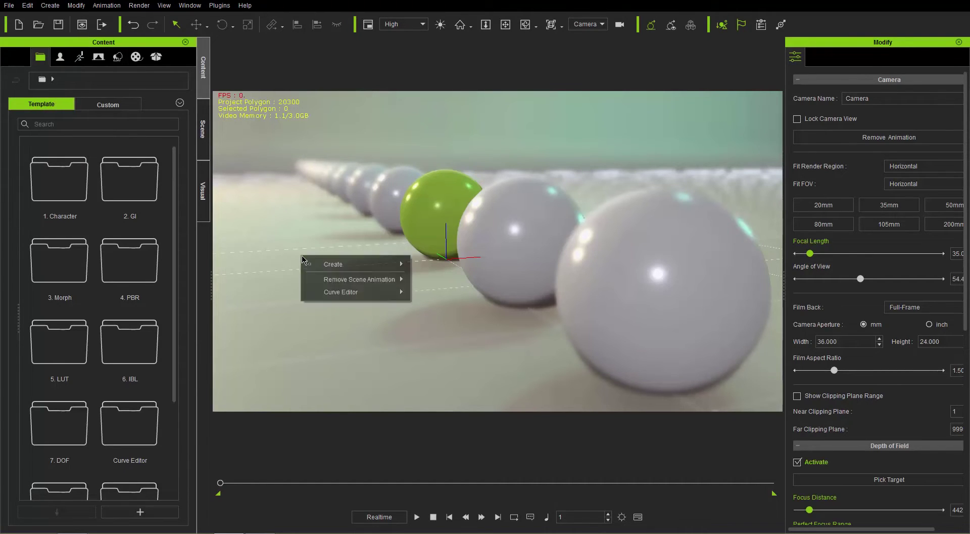
mouse_move(331, 268)
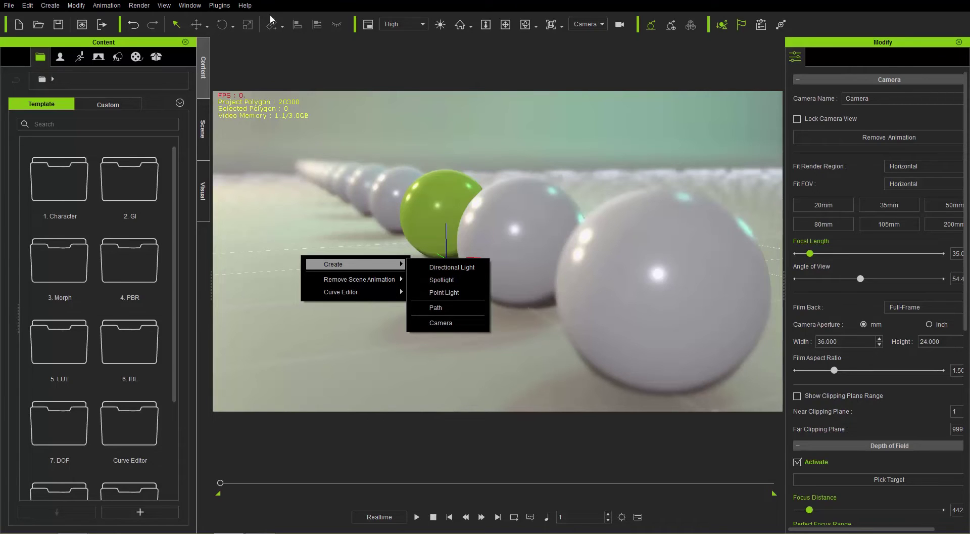
key(Escape)
key(Escape)
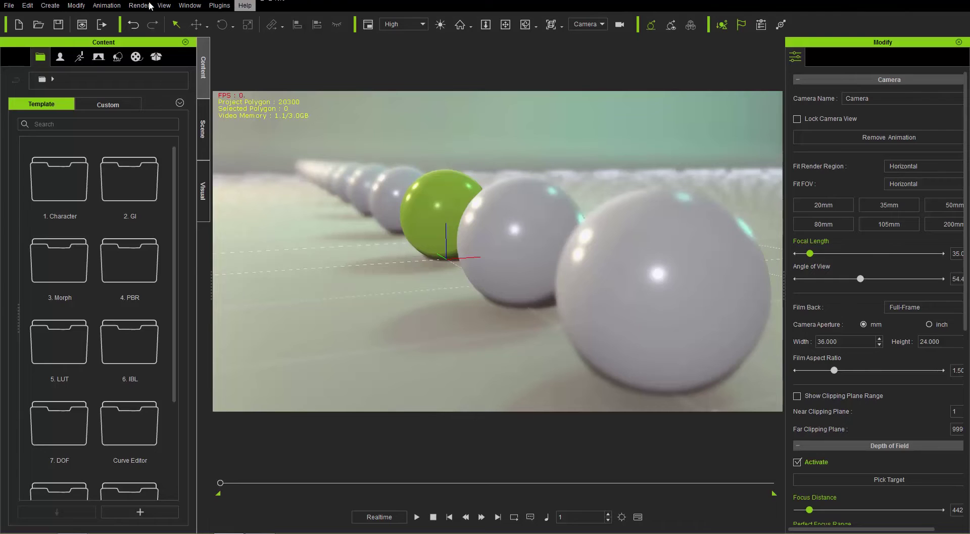
click(75, 5)
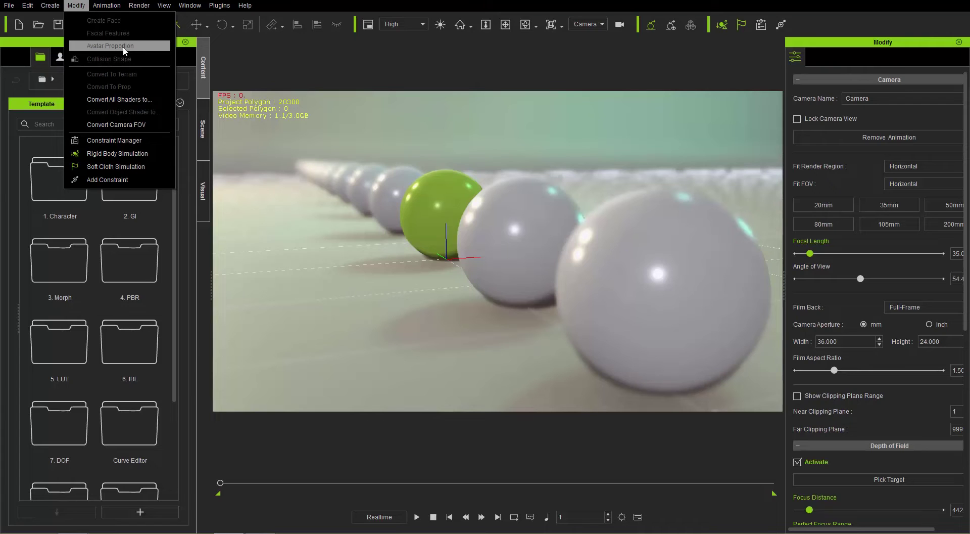
mouse_move(106, 6)
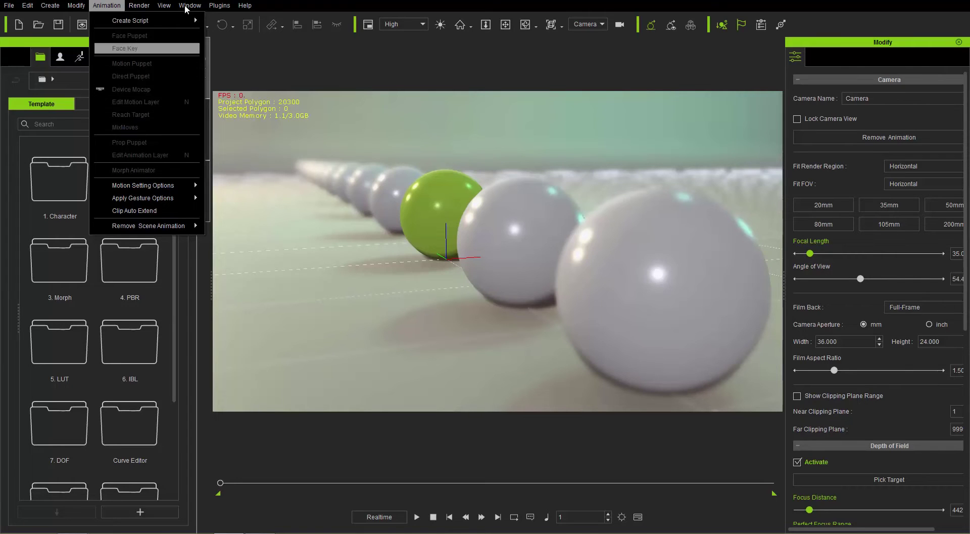
key(Escape)
- Select the green ball prop and review the animation commands available for it
click(449, 203)
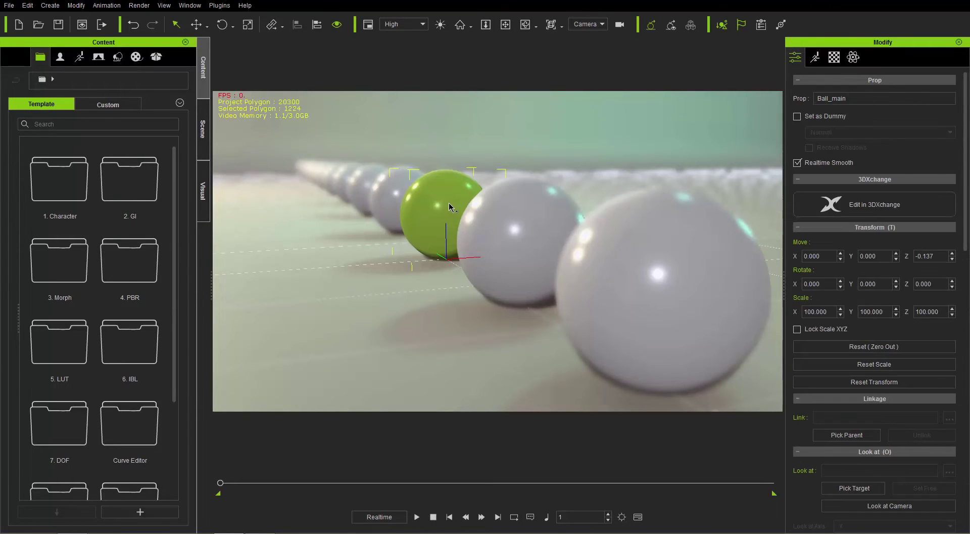
click(107, 6)
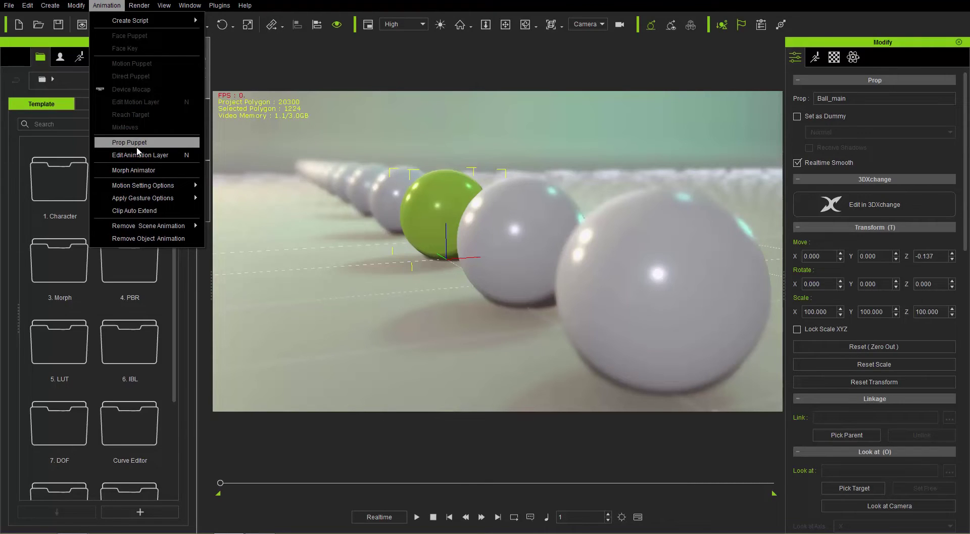
mouse_move(144, 8)
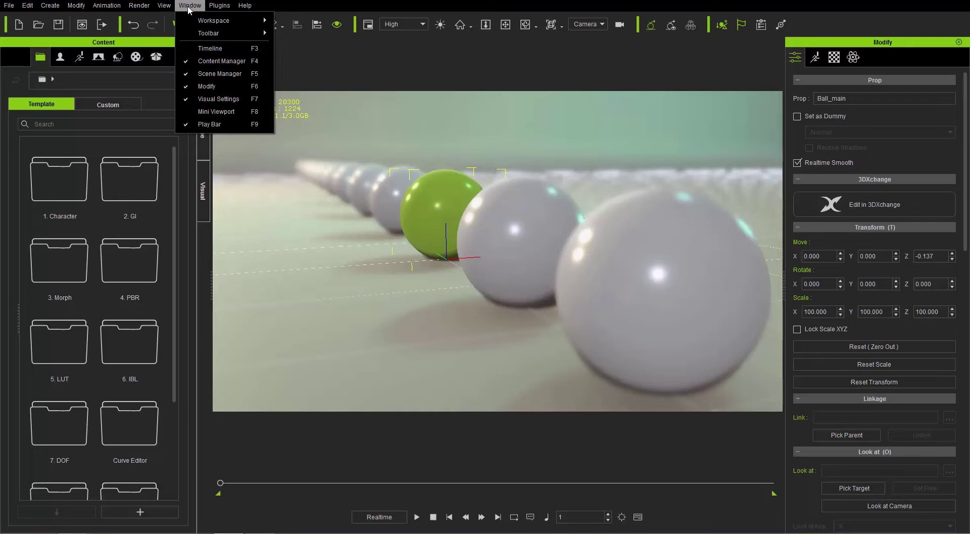
mouse_move(214, 21)
click(103, 47)
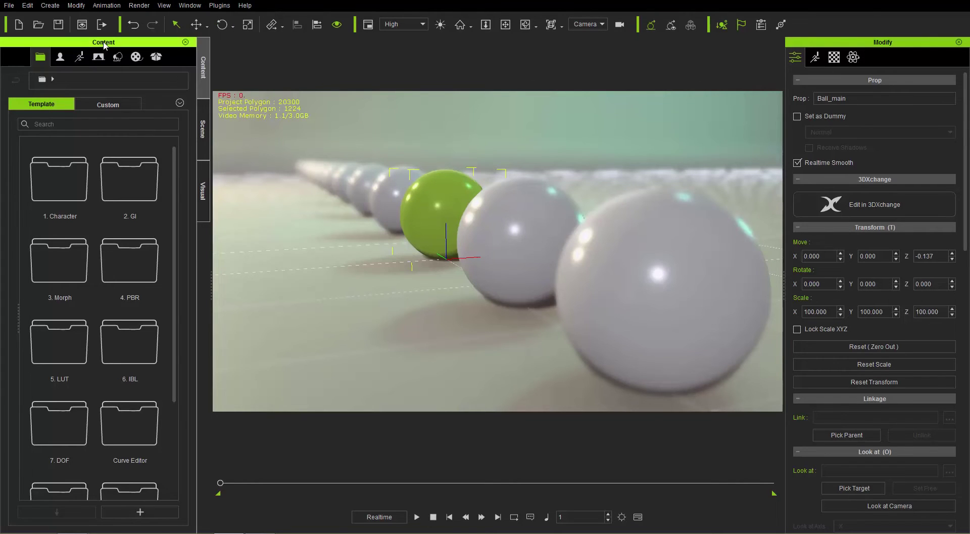
- Show the scene manager, sort its objects by name and widen the Name column to fit the full object names
click(206, 142)
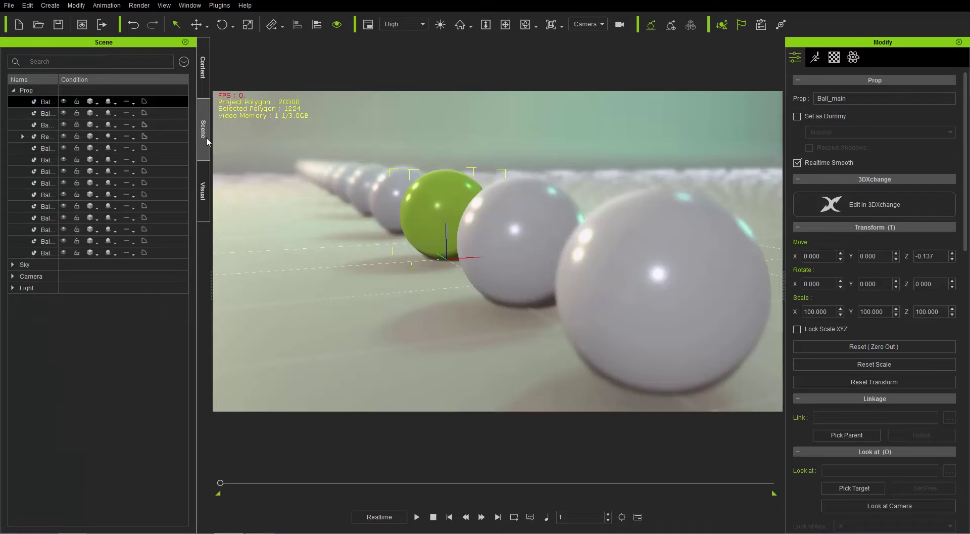
click(56, 77)
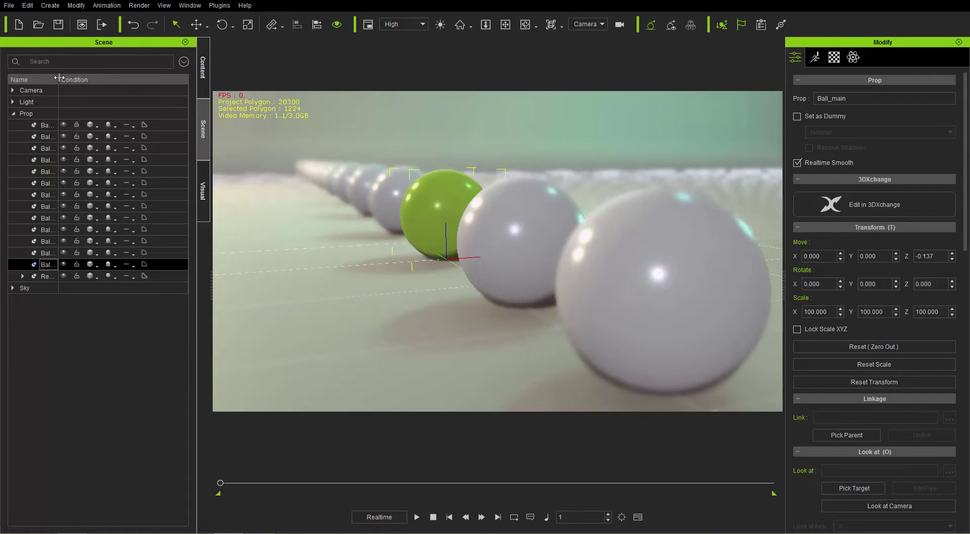
drag(59, 78, 99, 79)
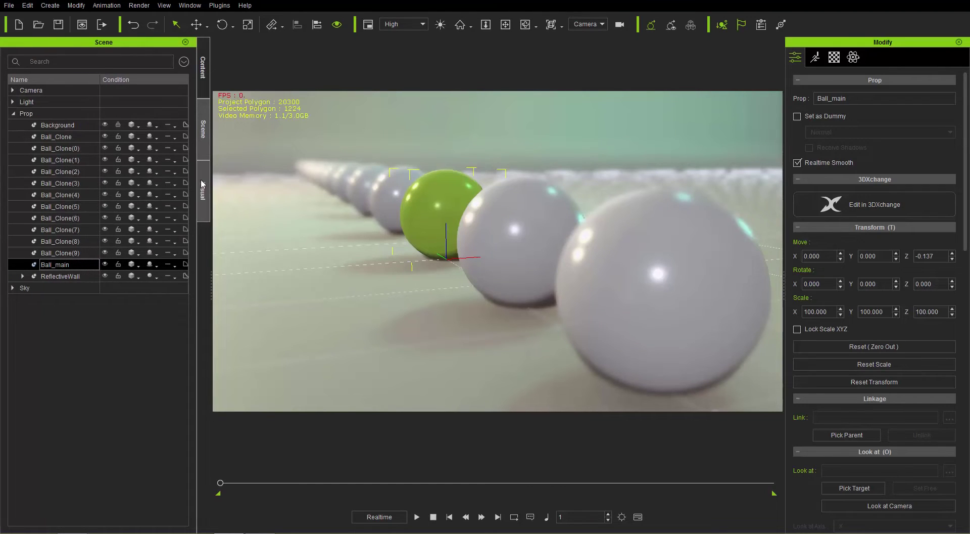
- Examine the visual settings pages, including ambient occlusion, toon shader and global illumination, and return to the content library
click(204, 195)
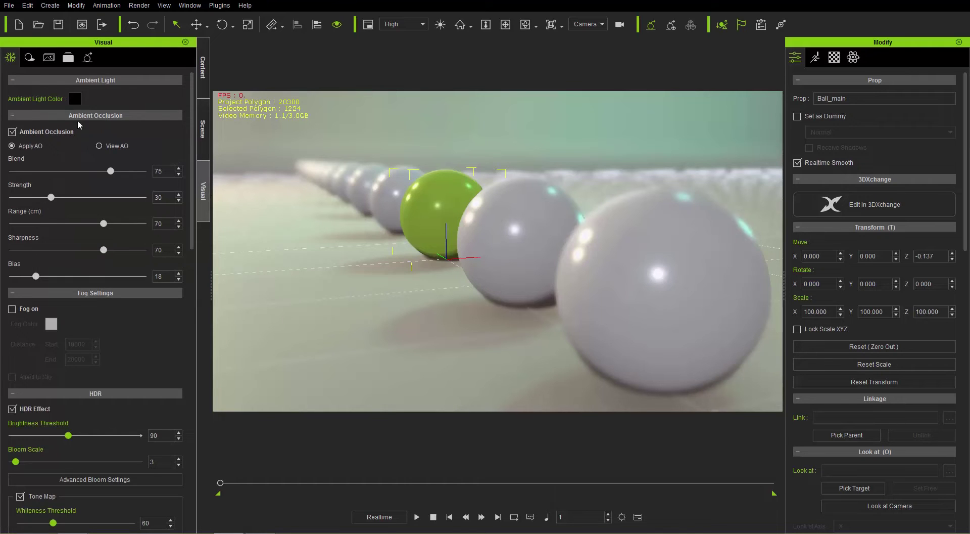
click(32, 59)
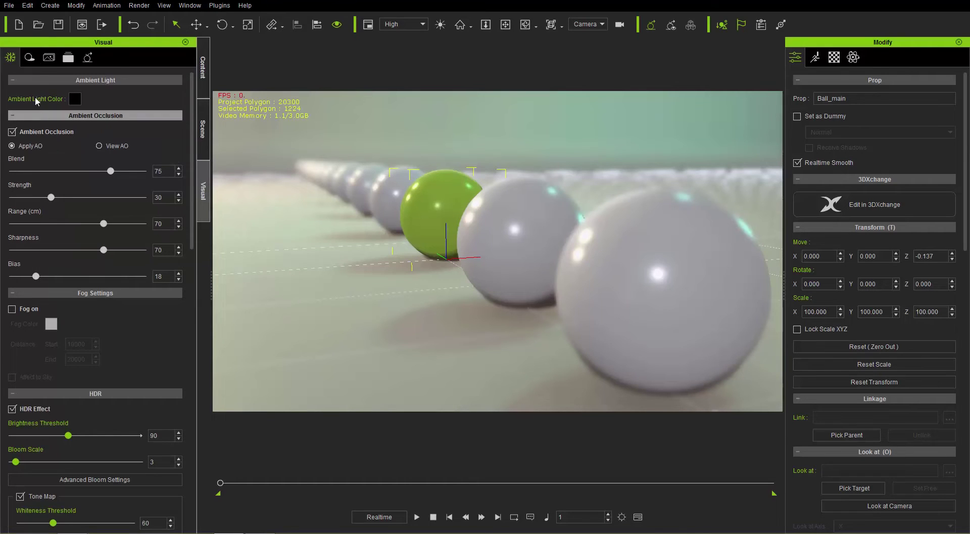
click(47, 60)
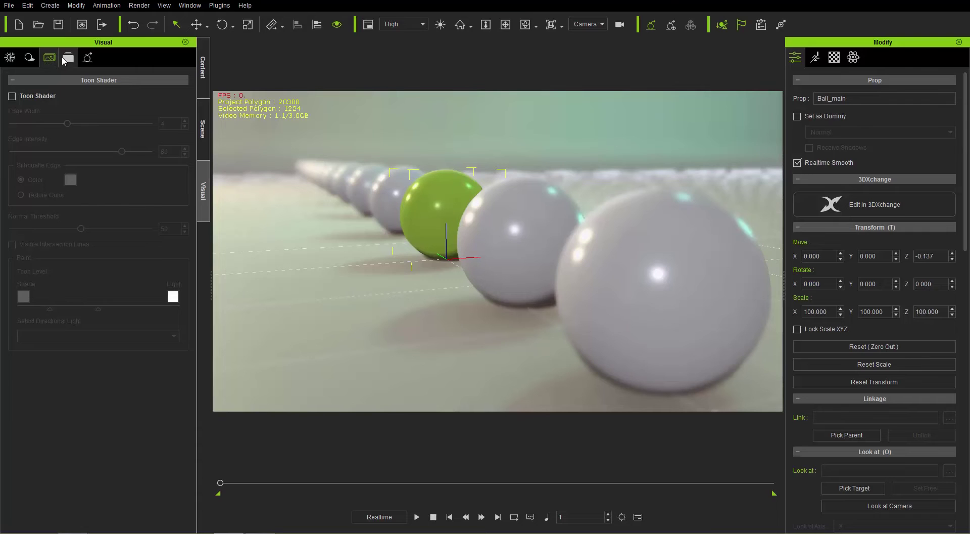
click(67, 60)
click(88, 59)
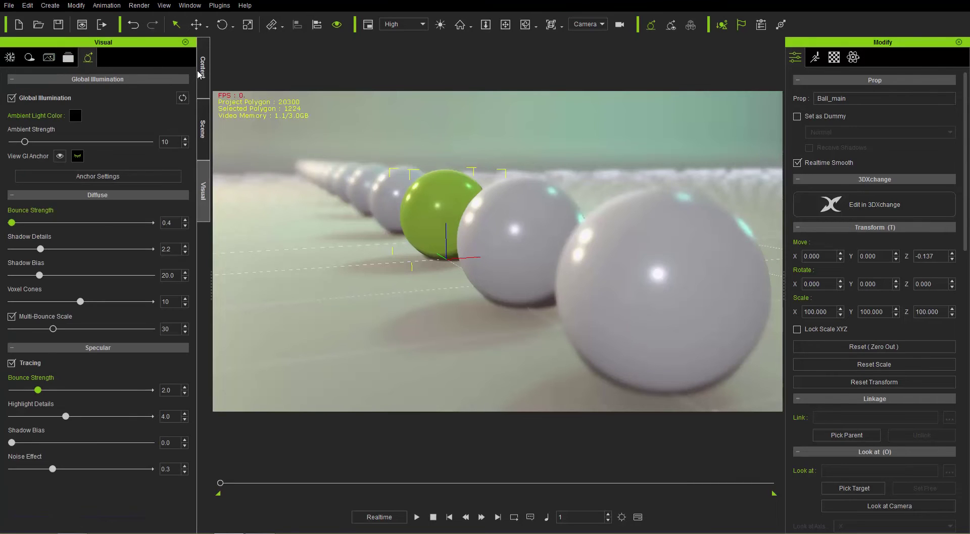
click(10, 57)
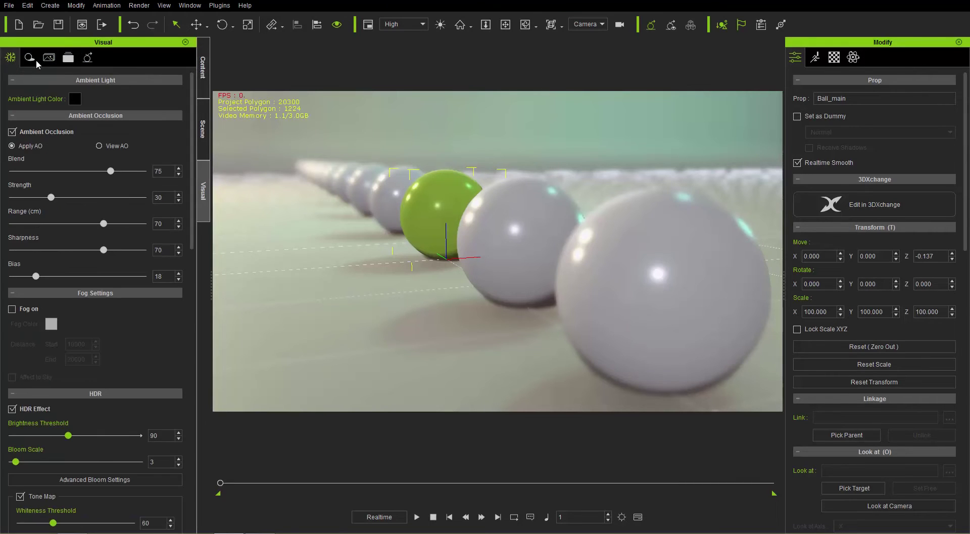
click(202, 89)
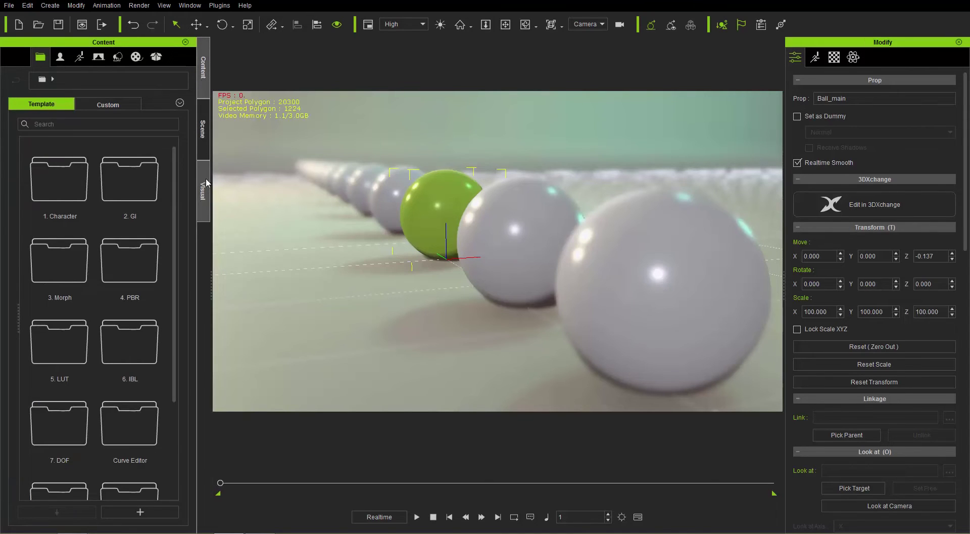
- Switch the workspace to the Animation layout, followed by the Visual Effects layout
click(197, 8)
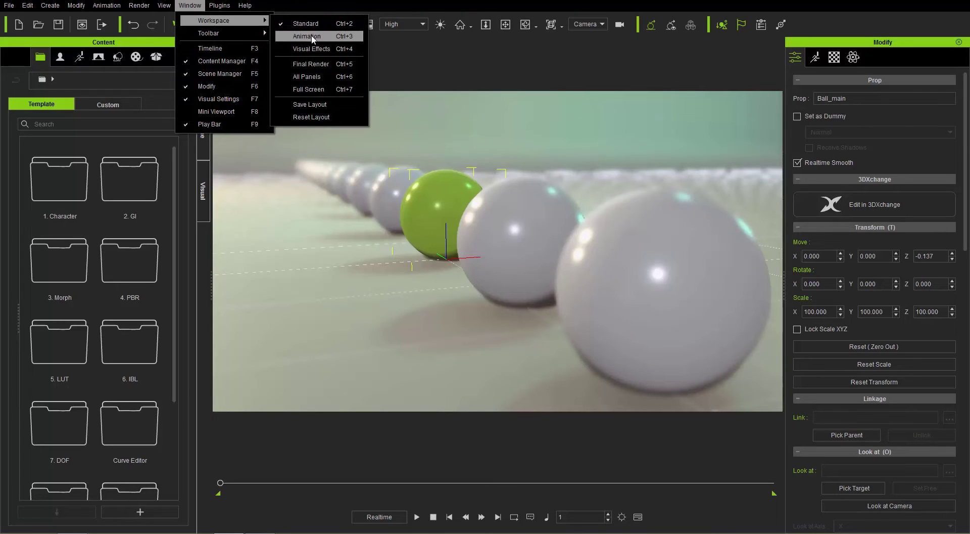
click(312, 37)
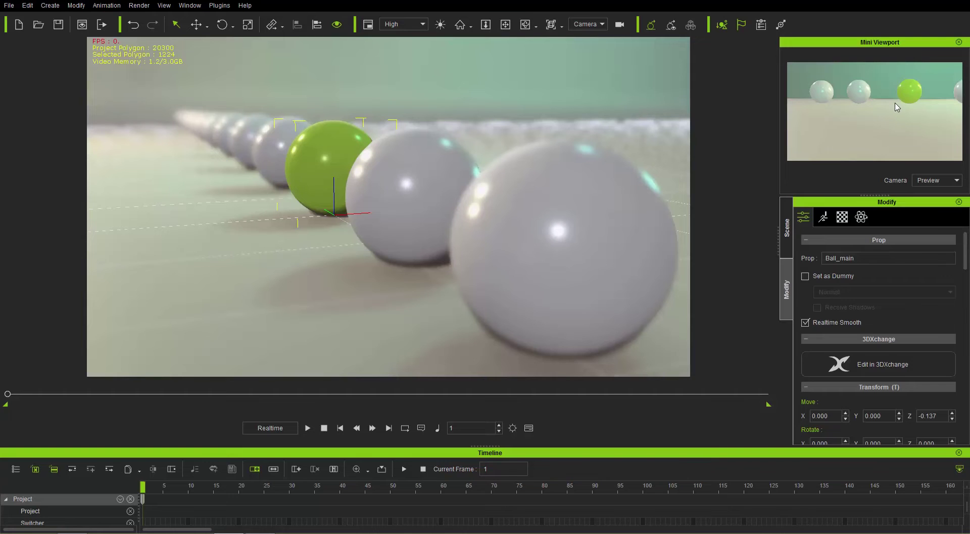
click(190, 6)
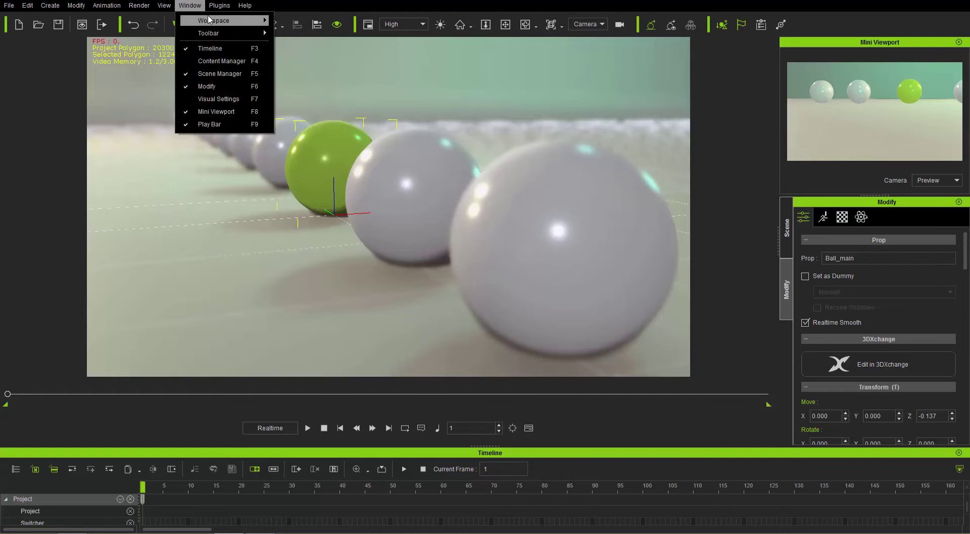
mouse_move(211, 21)
click(311, 48)
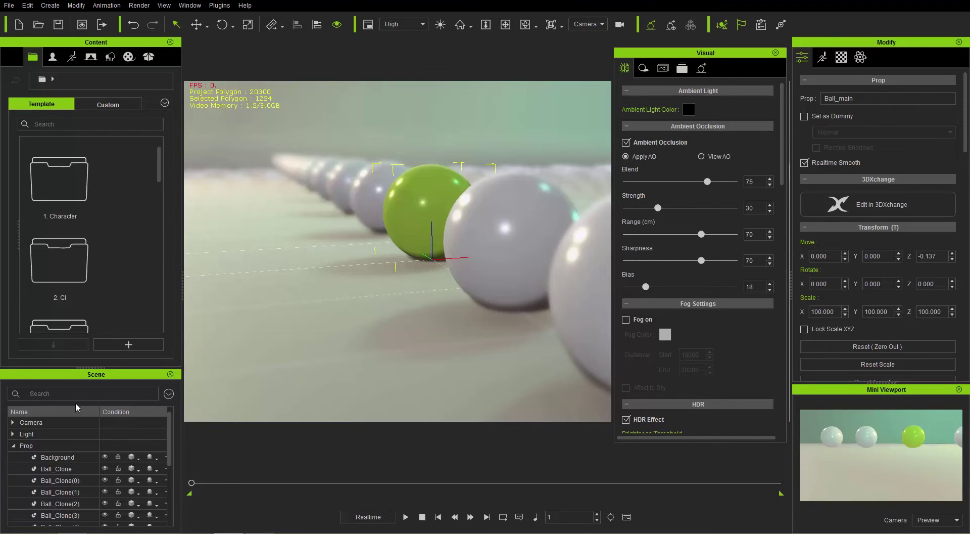
- Switch the workspace to the Final Render layout, followed by the All Panels layout
click(190, 5)
mouse_move(207, 20)
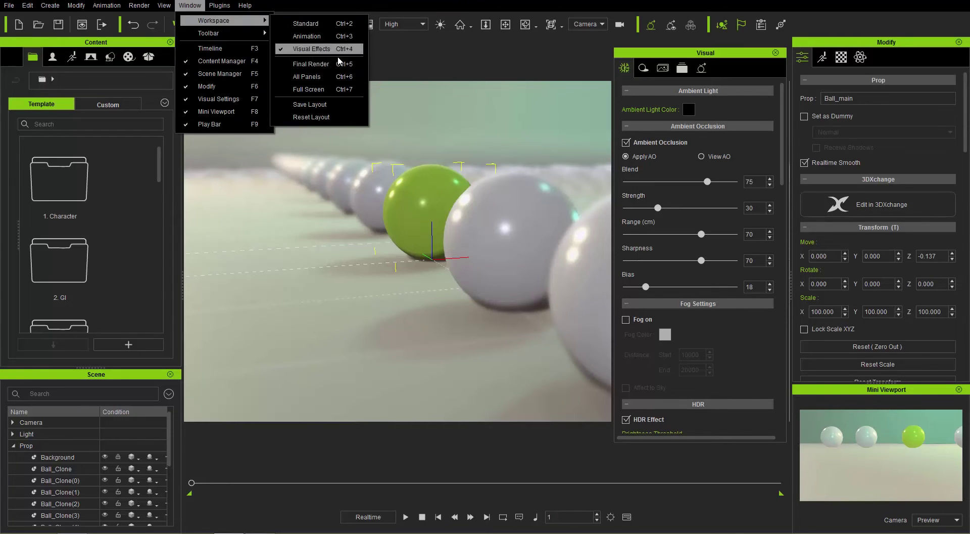
click(310, 63)
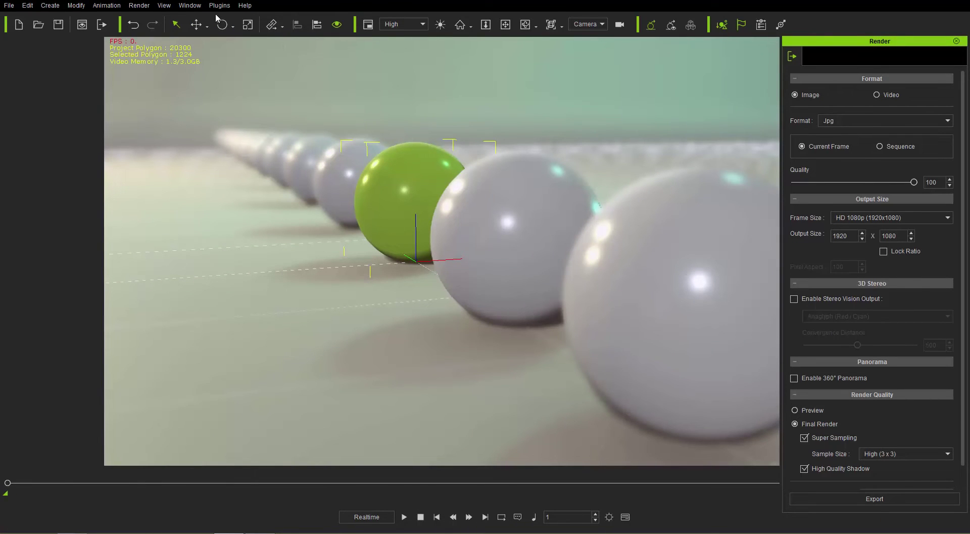
click(190, 5)
mouse_move(208, 21)
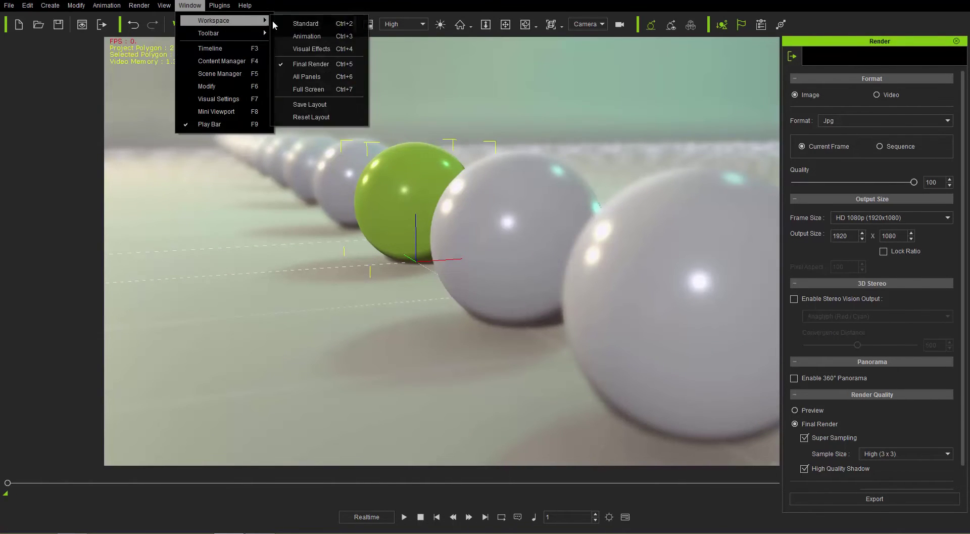
click(313, 78)
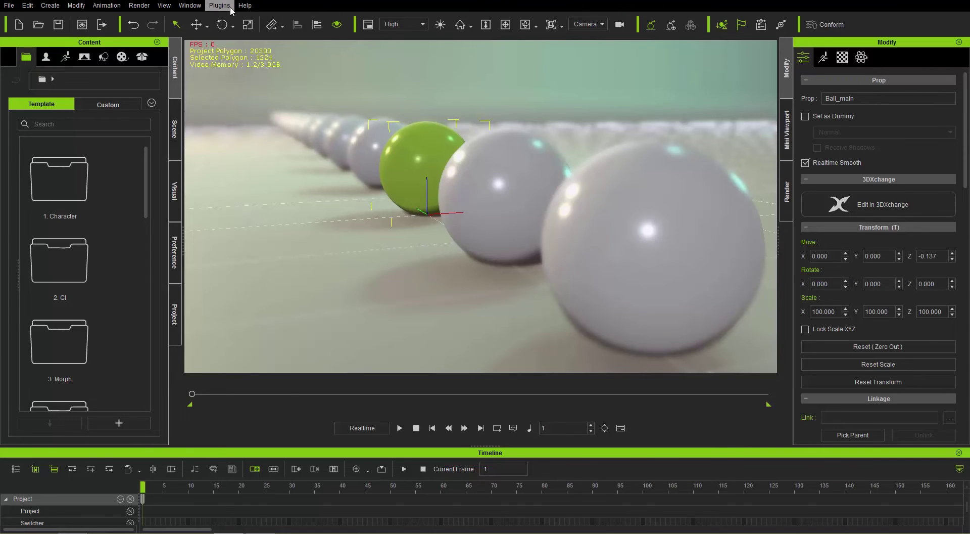
- Show the workspace in the Full Screen layout, and return to the Standard layout
click(190, 5)
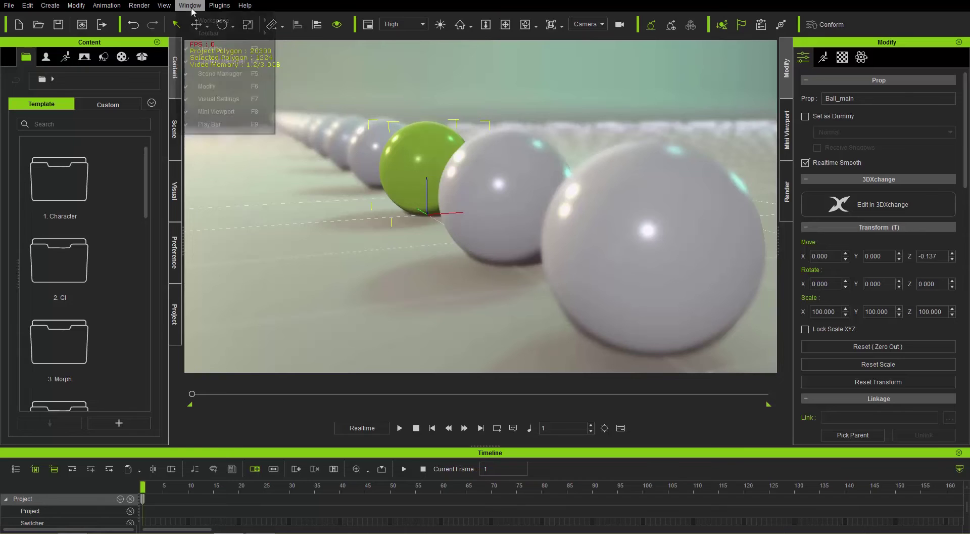
mouse_move(206, 33)
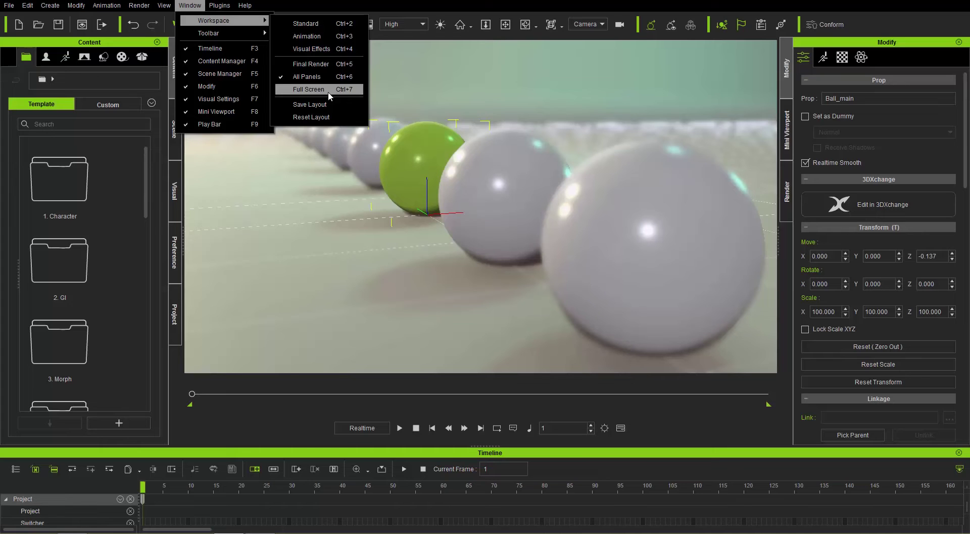
click(330, 90)
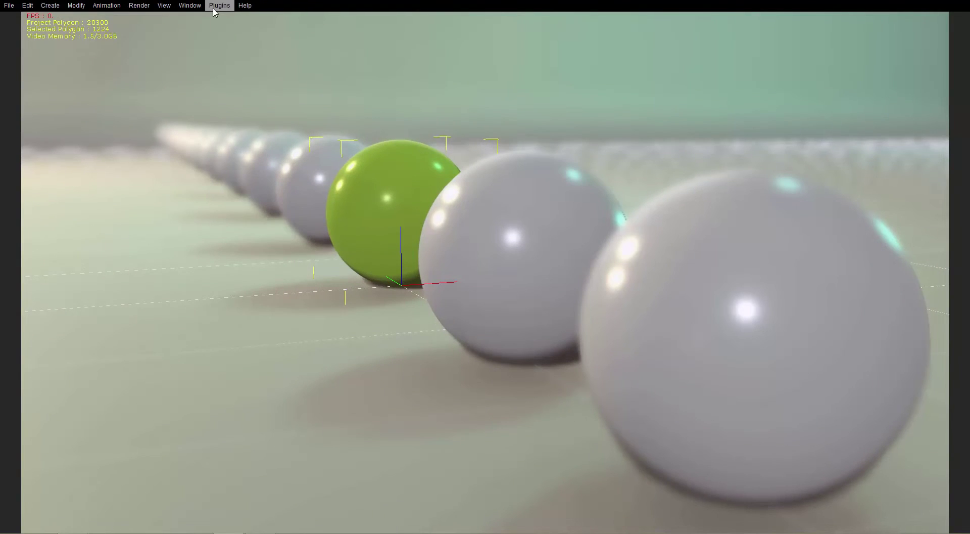
click(198, 6)
mouse_move(213, 23)
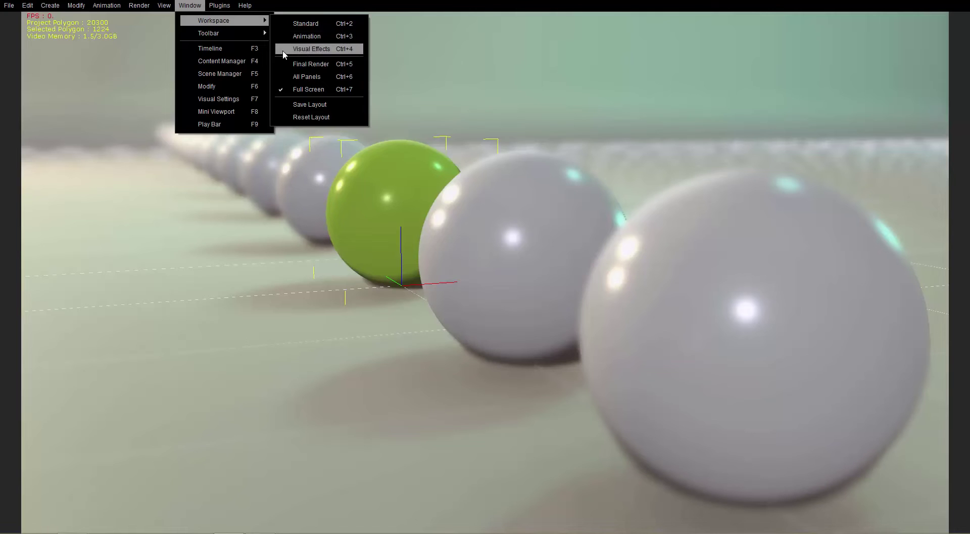
click(305, 24)
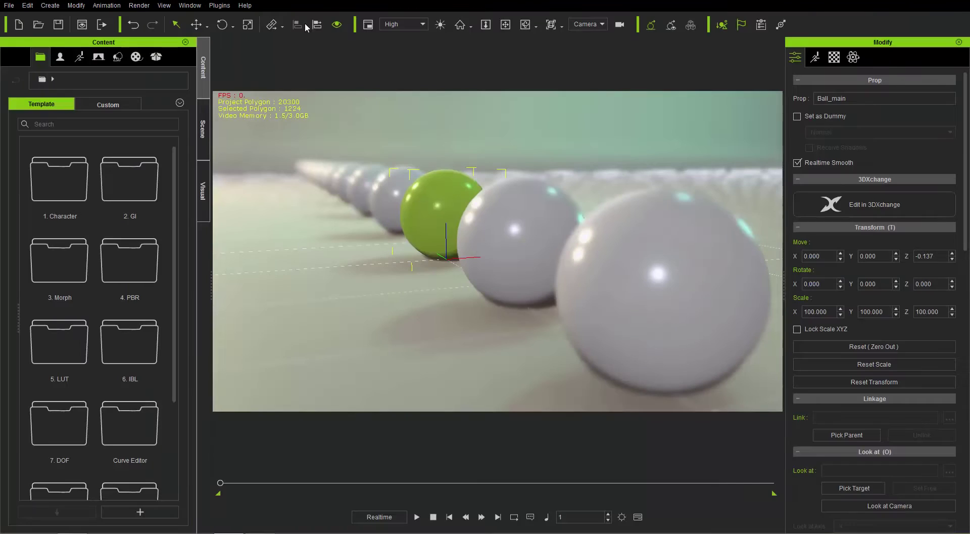
- Review the list of toolbars that can be shown or hidden, including Project, General, Camera, Physics and Modify Tools
click(200, 6)
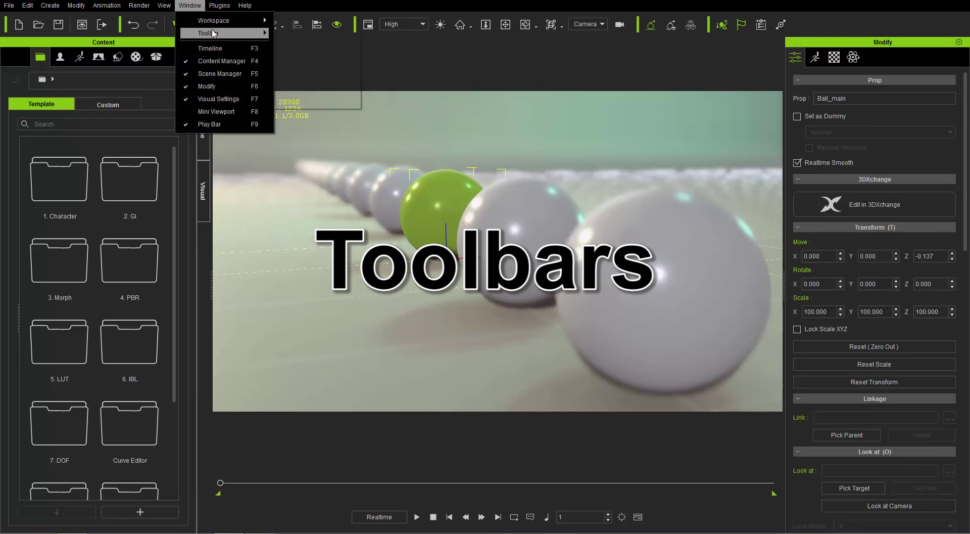
click(317, 86)
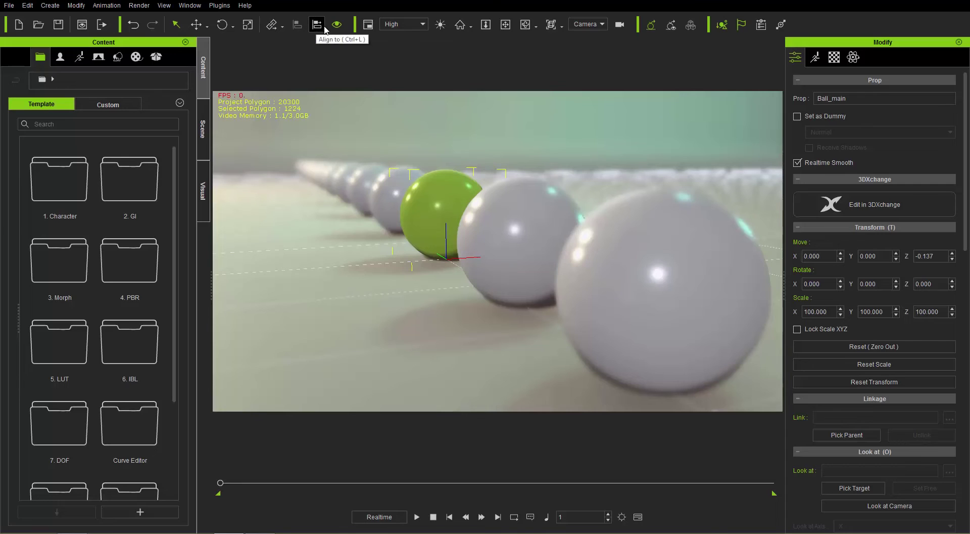
click(198, 7)
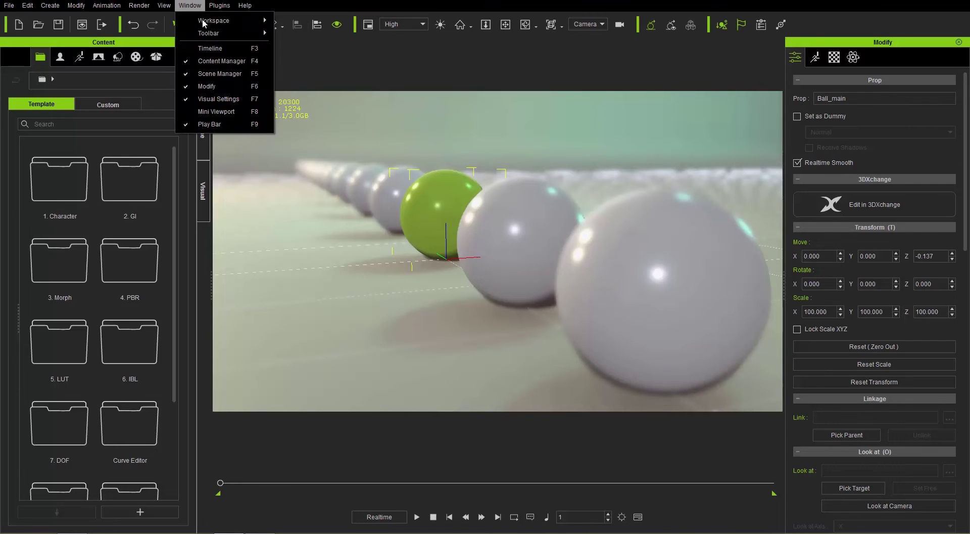
mouse_move(238, 33)
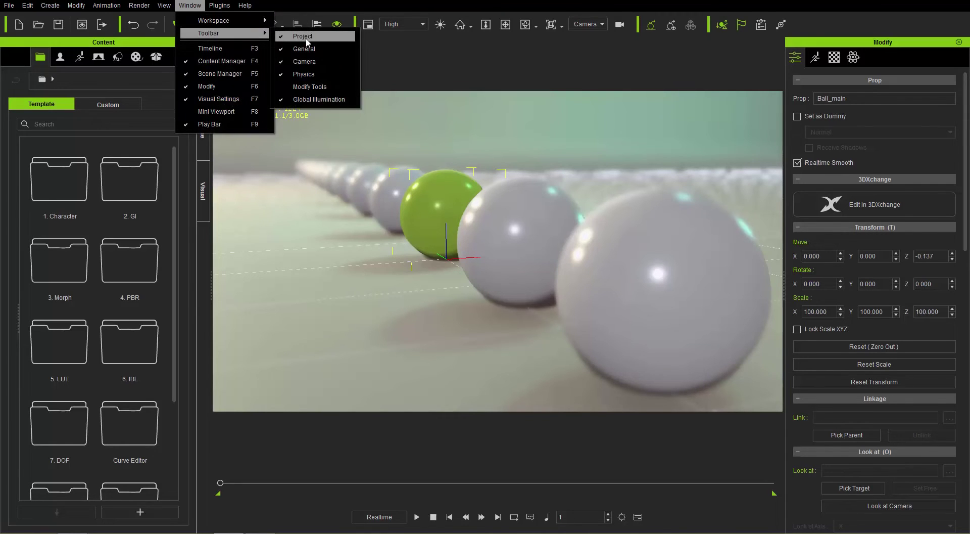
click(309, 41)
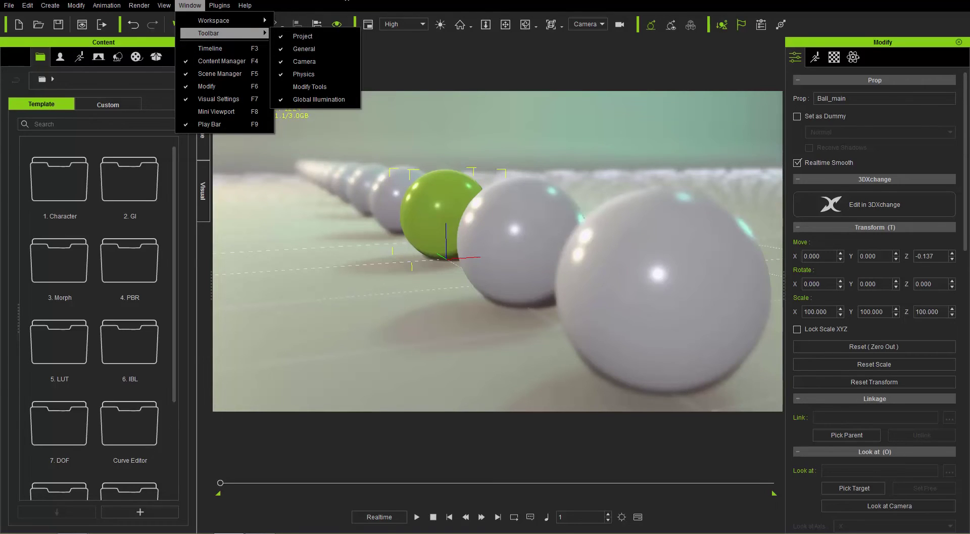
click(337, 25)
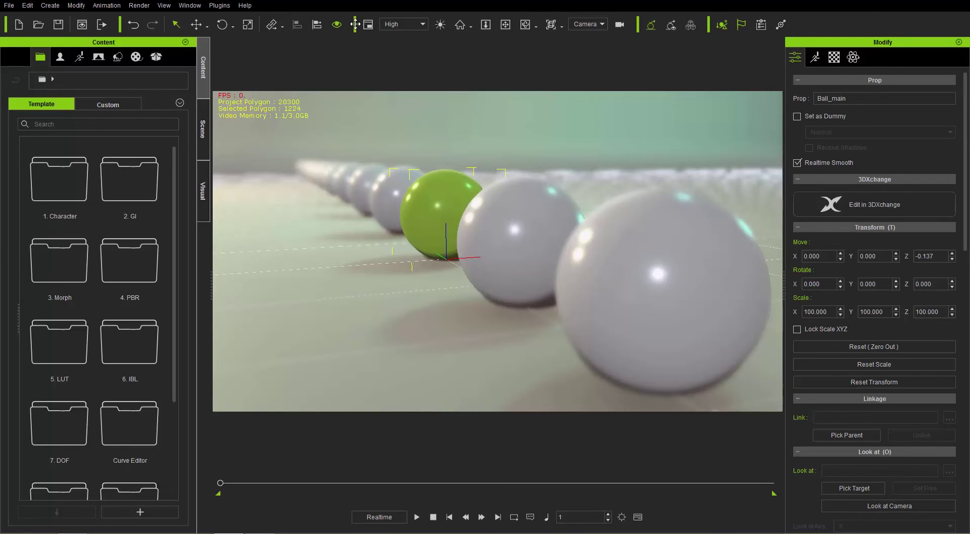
- Move the camera toolbar to a second row and back, and slide the neighbouring toolbar over it and back
drag(355, 24, 357, 49)
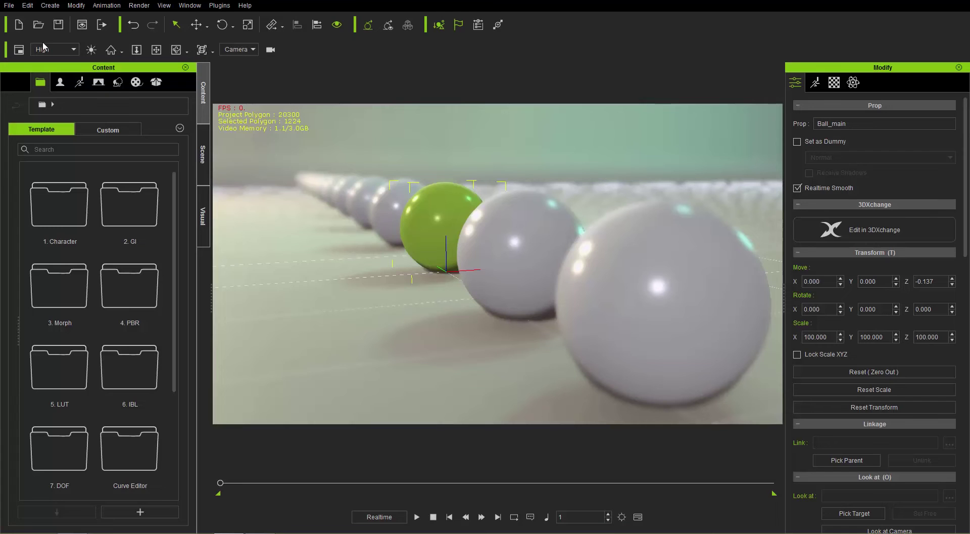
drag(5, 52, 356, 23)
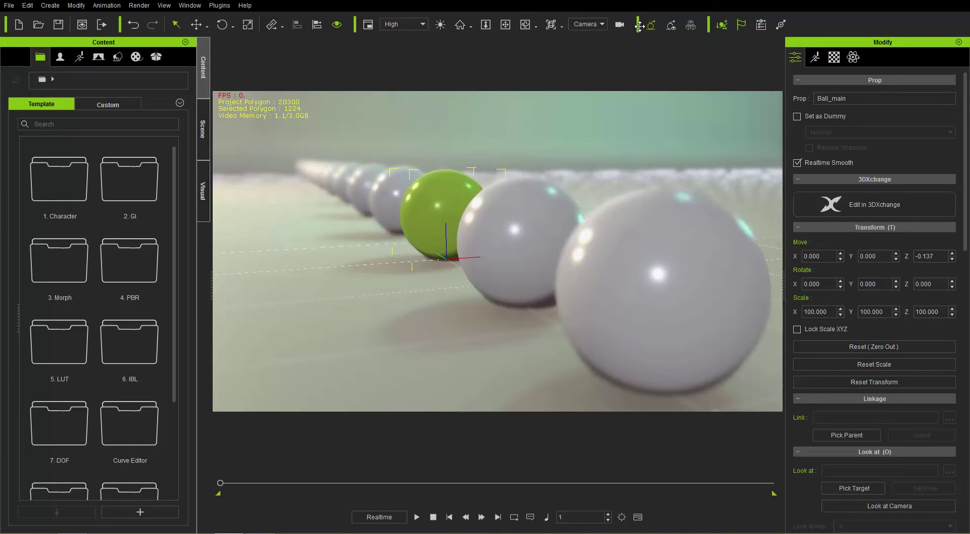
drag(640, 26, 537, 26)
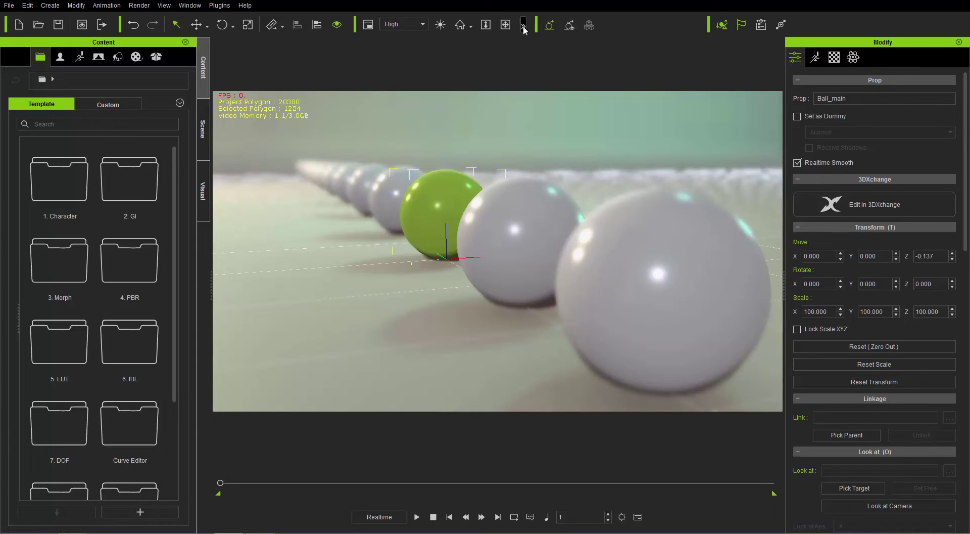
click(524, 26)
click(524, 26)
drag(537, 25, 633, 20)
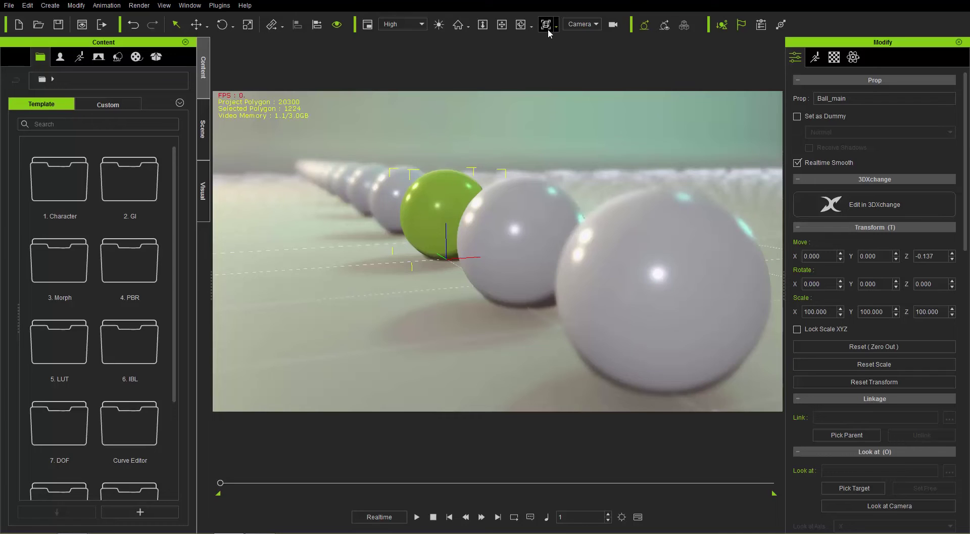
- Review the installed plugins, including the Curve Editor commands, and the available help and online resources
click(227, 6)
mouse_move(242, 26)
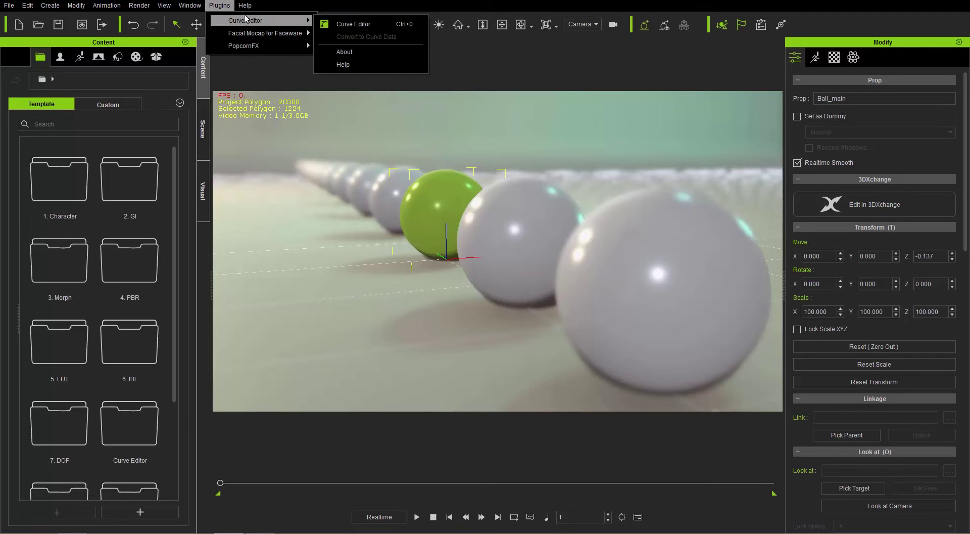
mouse_move(246, 6)
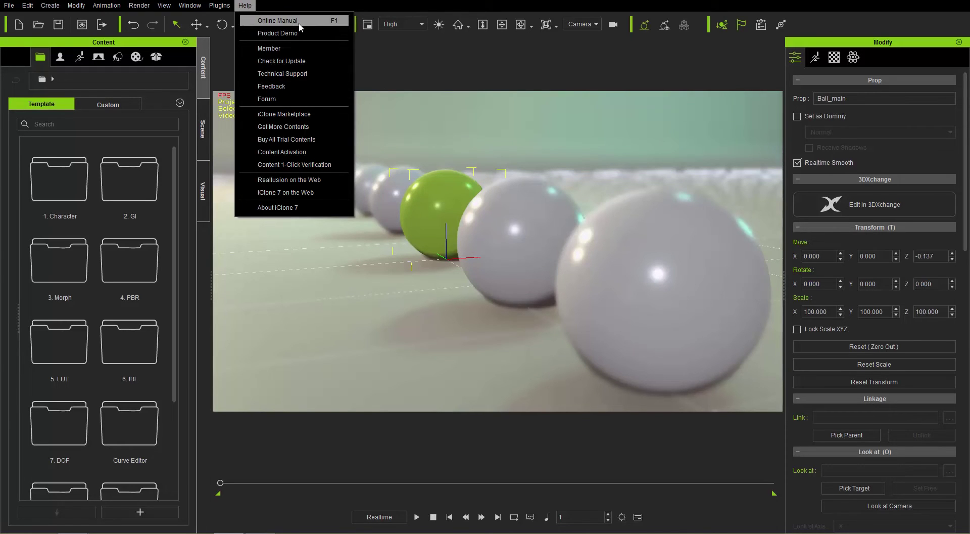
click(319, 2)
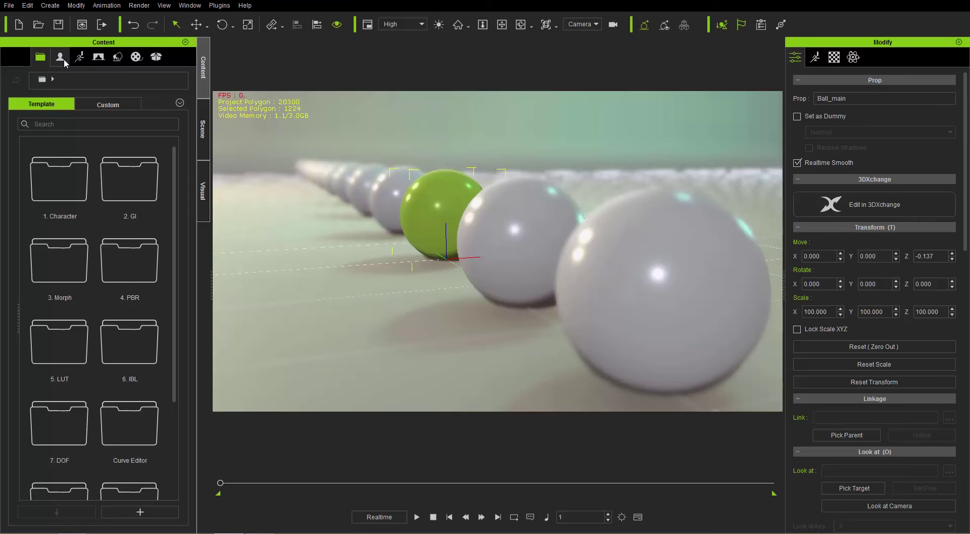
- Browse the content library's character, animation, scene, object, media and content pack categories
click(61, 57)
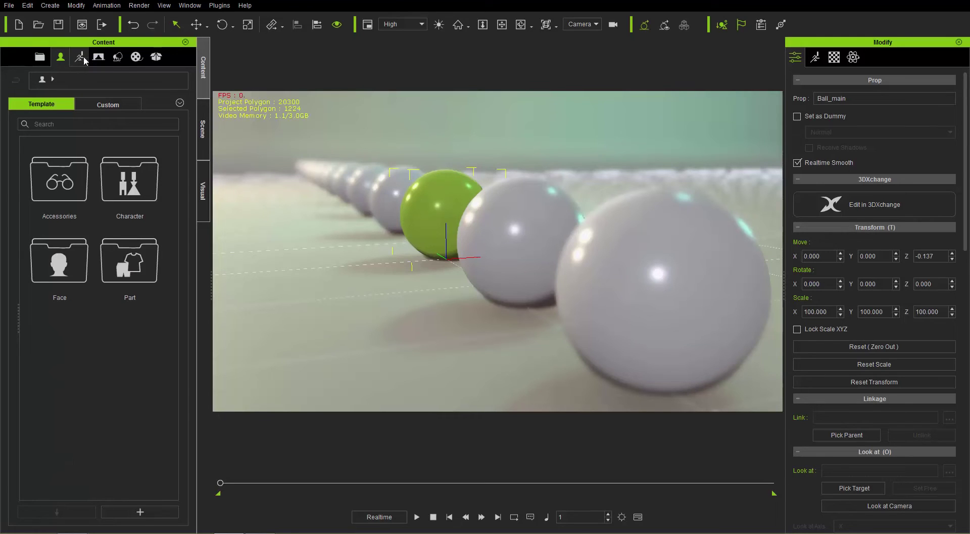
click(79, 57)
click(98, 59)
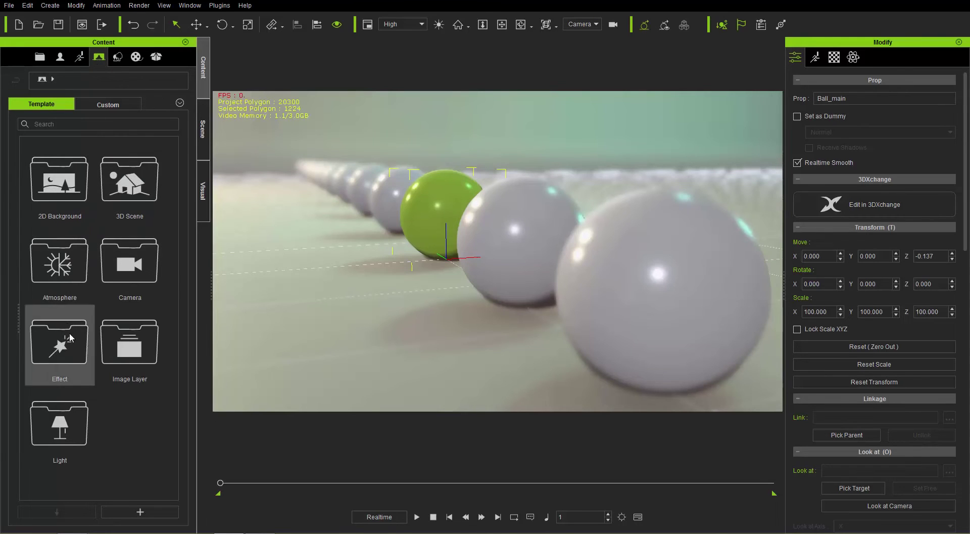
click(118, 60)
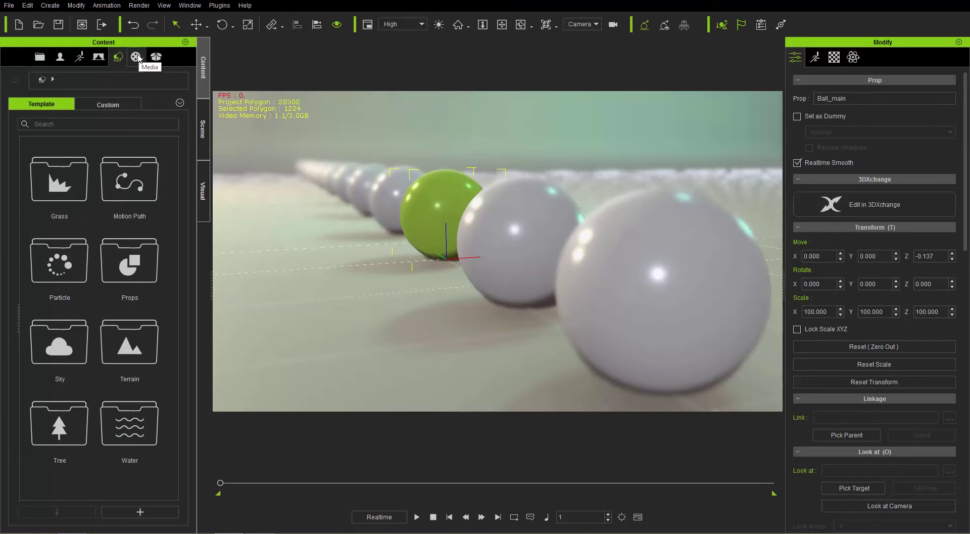
click(137, 56)
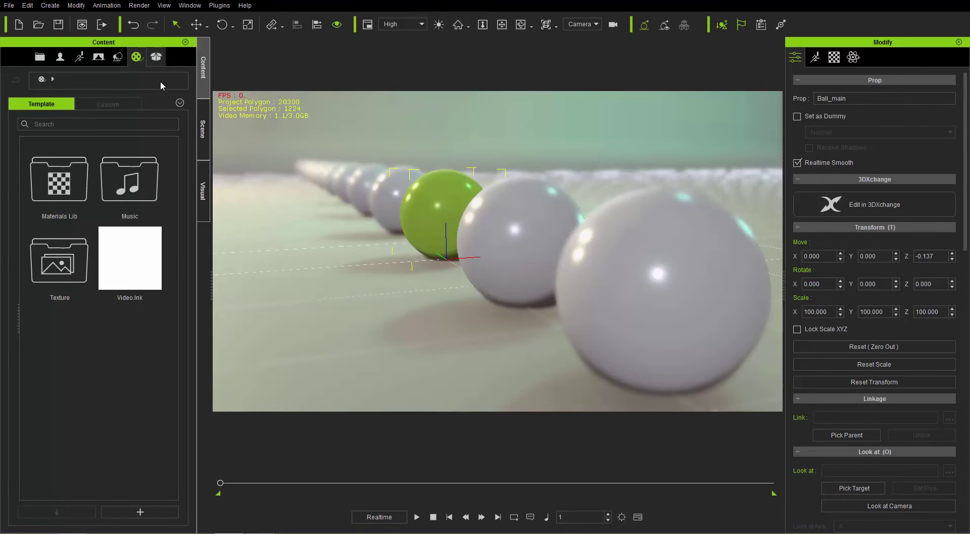
click(156, 57)
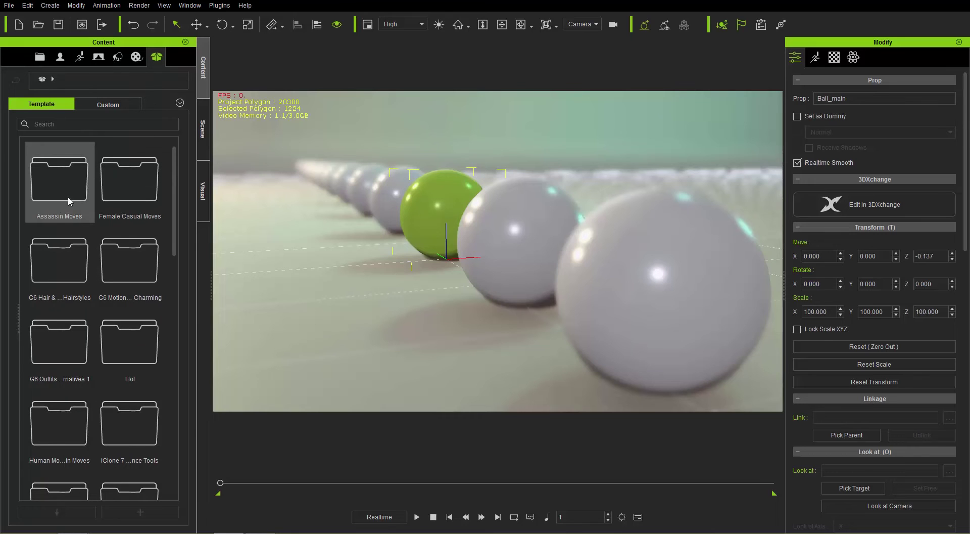
mouse_move(172, 185)
mouse_down()
mouse_move(162, 428)
mouse_move(177, 353)
mouse_move(177, 172)
mouse_up()
- Browse the prop templates down to the Arc folder of 3D Blocks, and return to the category's top level
click(117, 58)
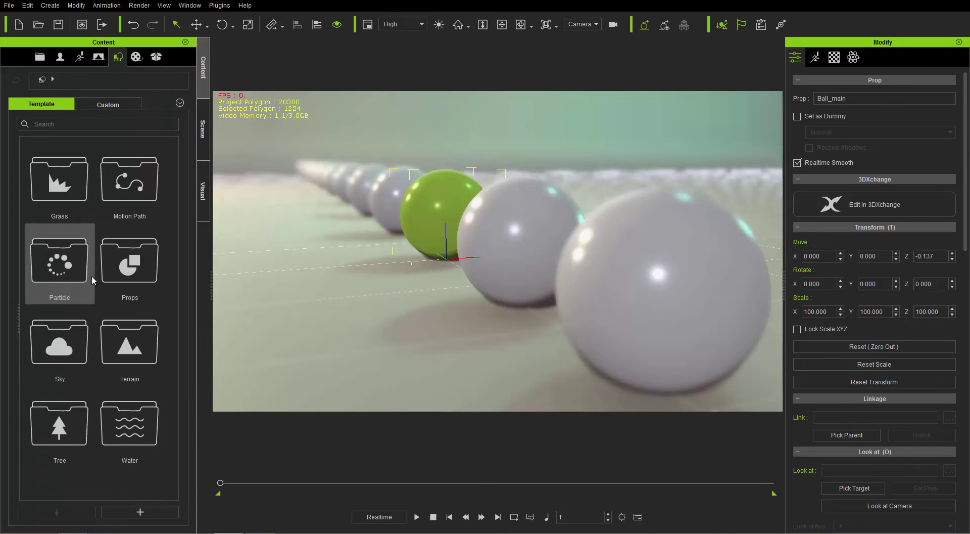
double_click(105, 249)
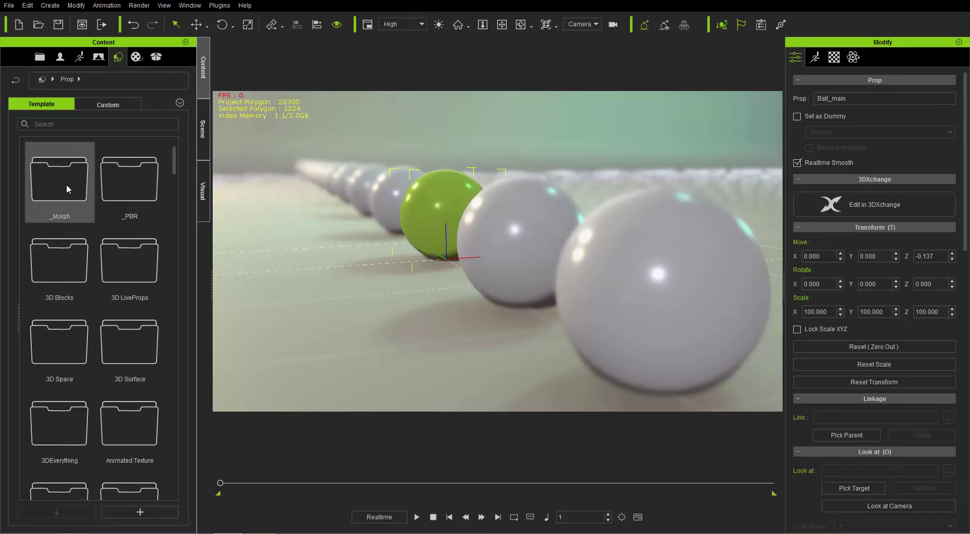
double_click(70, 255)
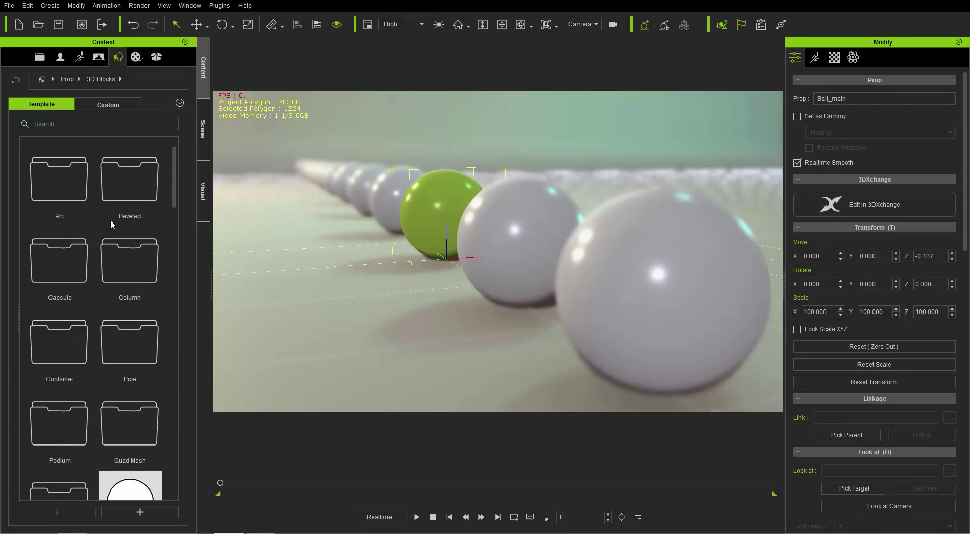
double_click(53, 181)
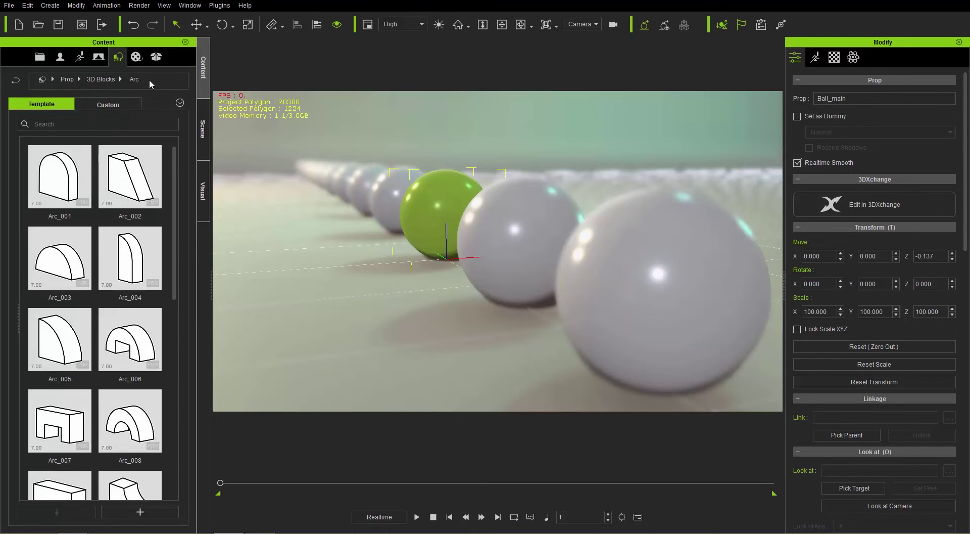
click(101, 81)
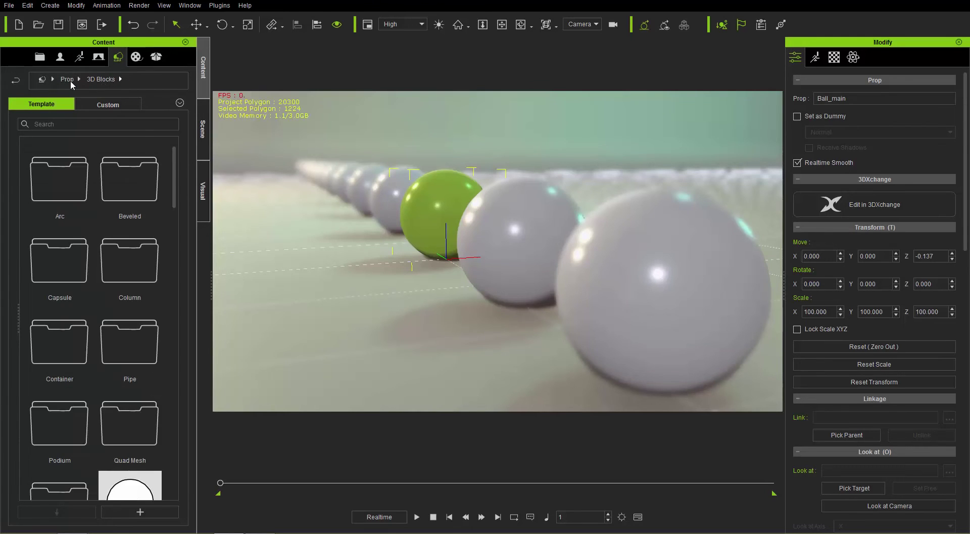
click(18, 83)
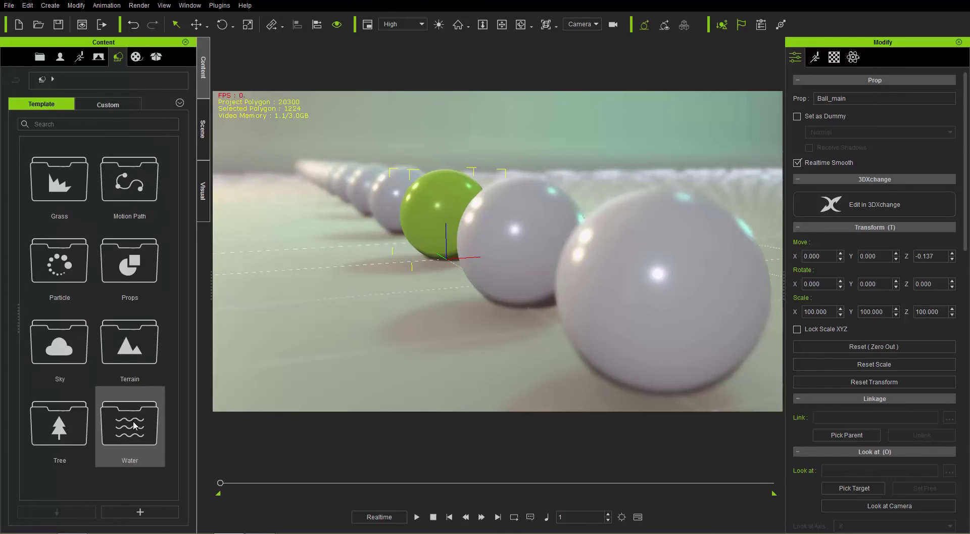
- Show the scene manager and select Ball_Clone(0), Ball_Clone(3) and Ball_Clone(5) one after another
click(206, 126)
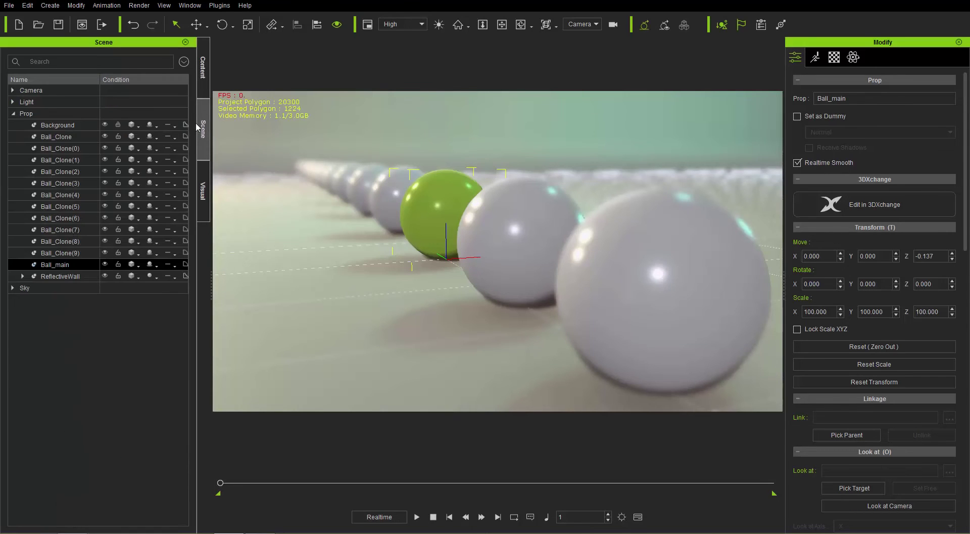
click(65, 147)
click(61, 183)
click(71, 209)
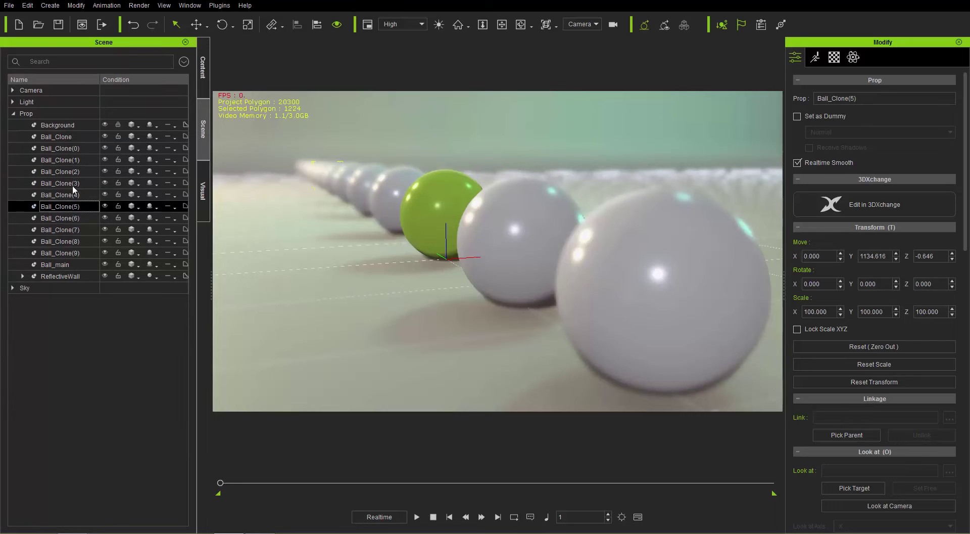
- Select several more ball clones one after another in the scene list, ending with the Background prop
click(76, 171)
click(78, 159)
click(78, 137)
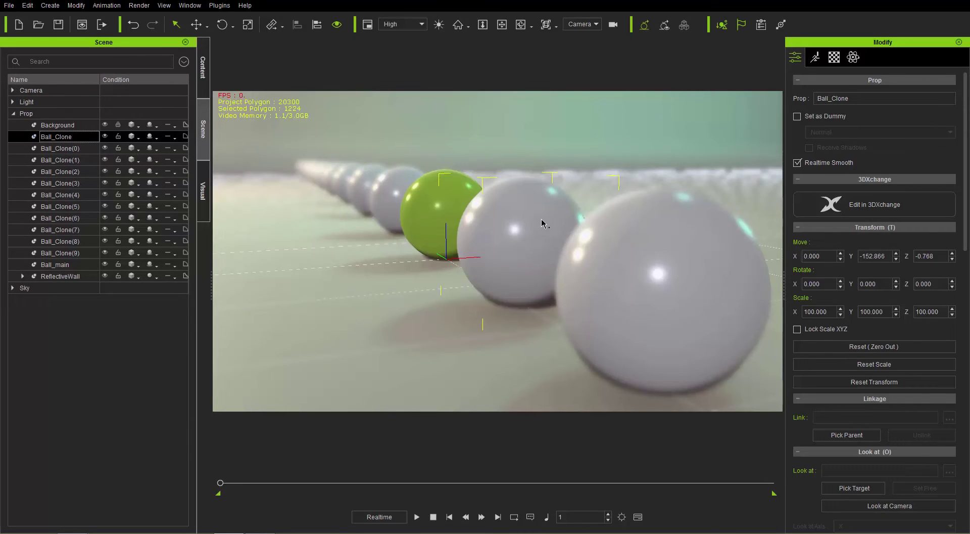
click(65, 159)
click(69, 196)
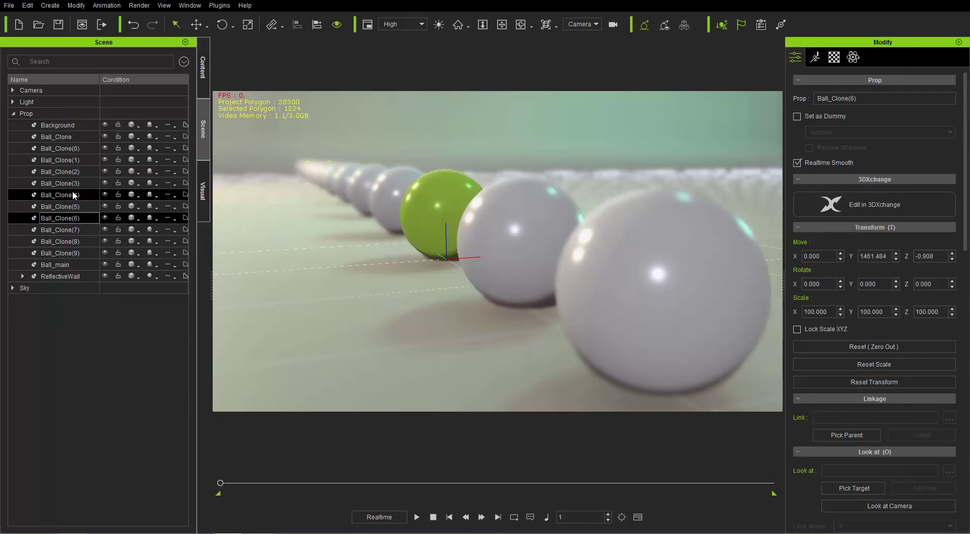
click(79, 159)
click(76, 130)
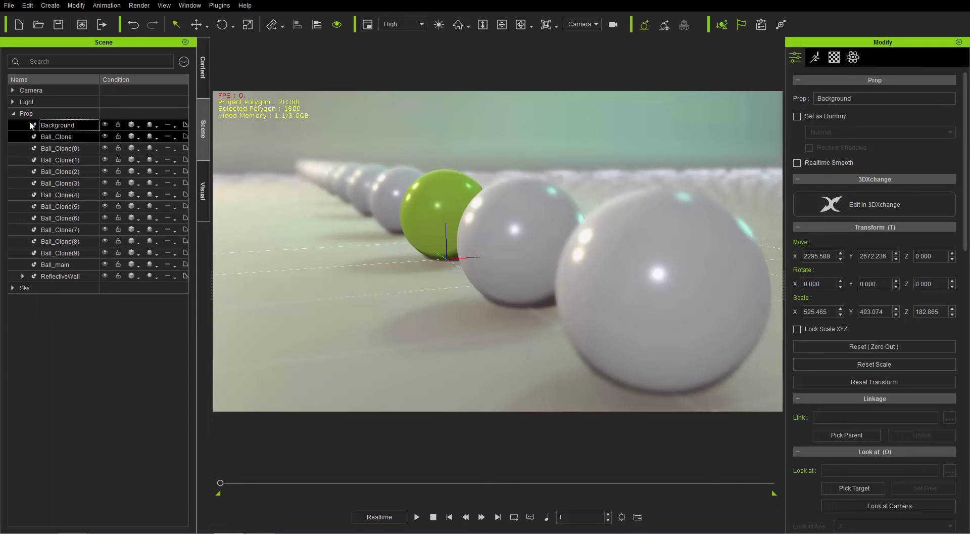
- Collapse the props, look through the scene's lights, and show the camera's properties from its own category
click(14, 115)
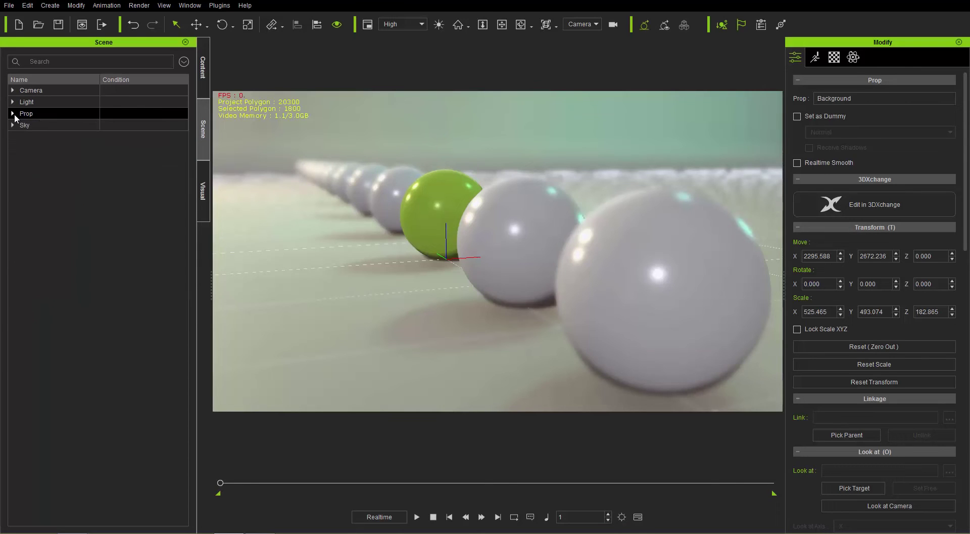
click(14, 102)
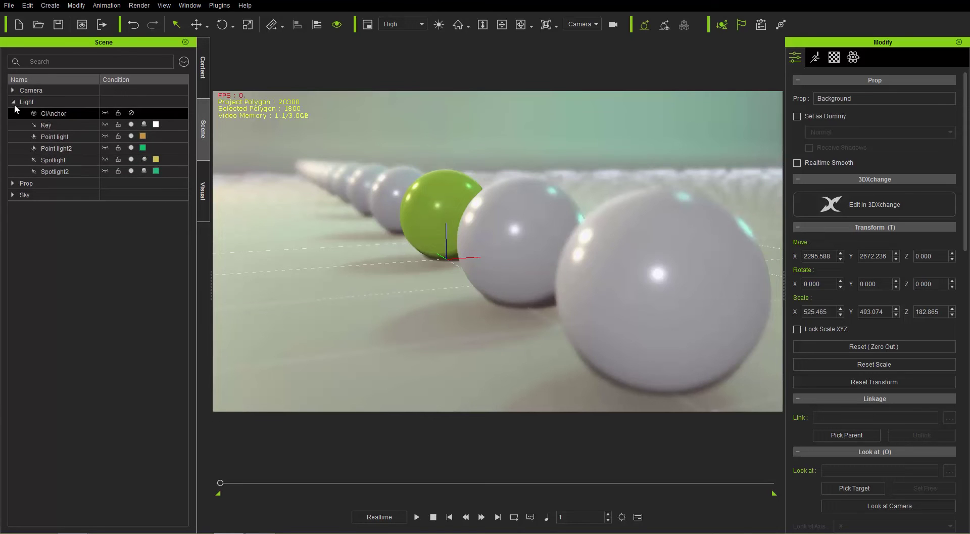
click(13, 102)
click(13, 90)
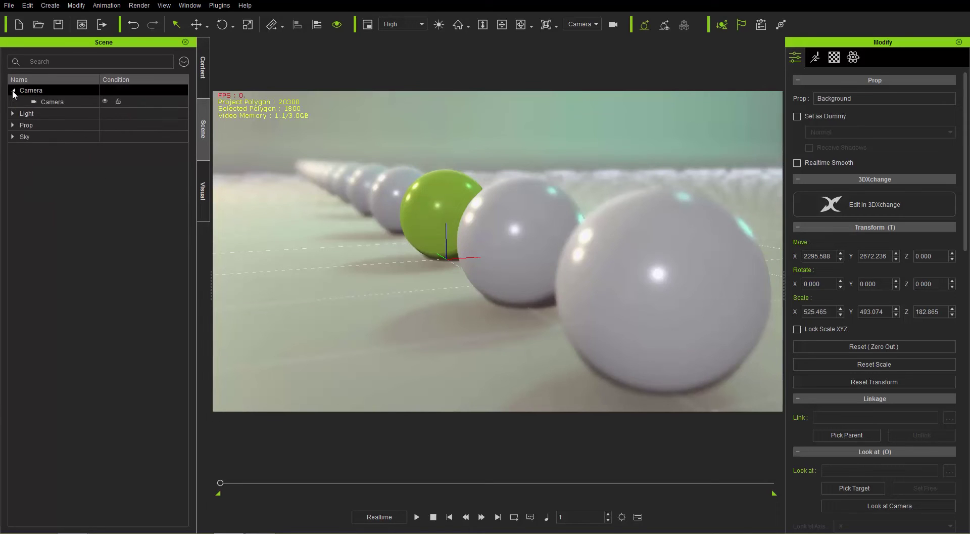
click(61, 103)
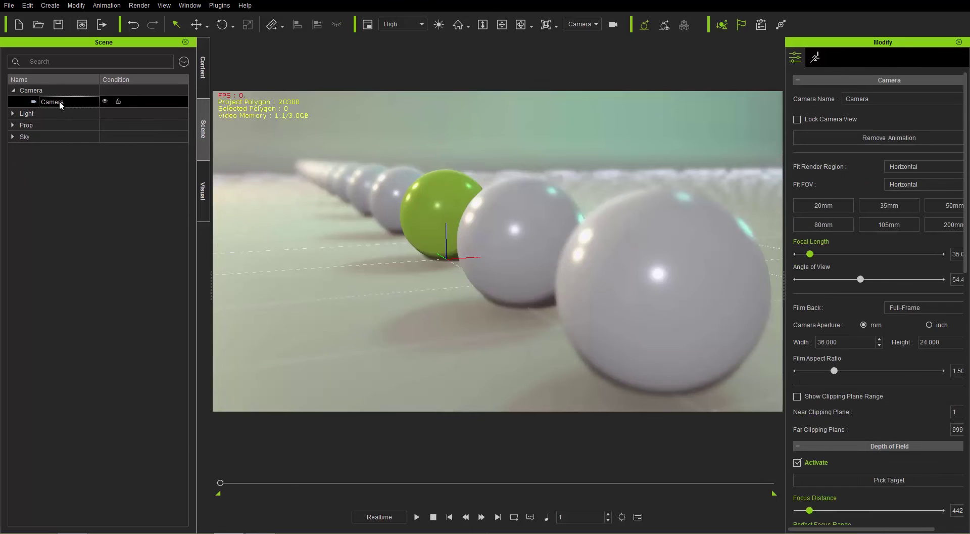
click(13, 90)
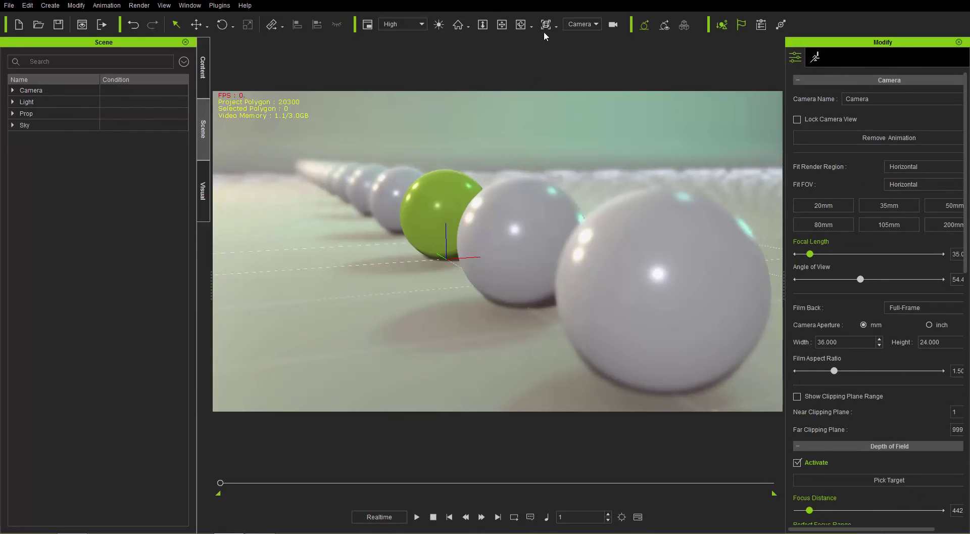
- View the scene through the Preview camera and return to the Camera view
click(584, 34)
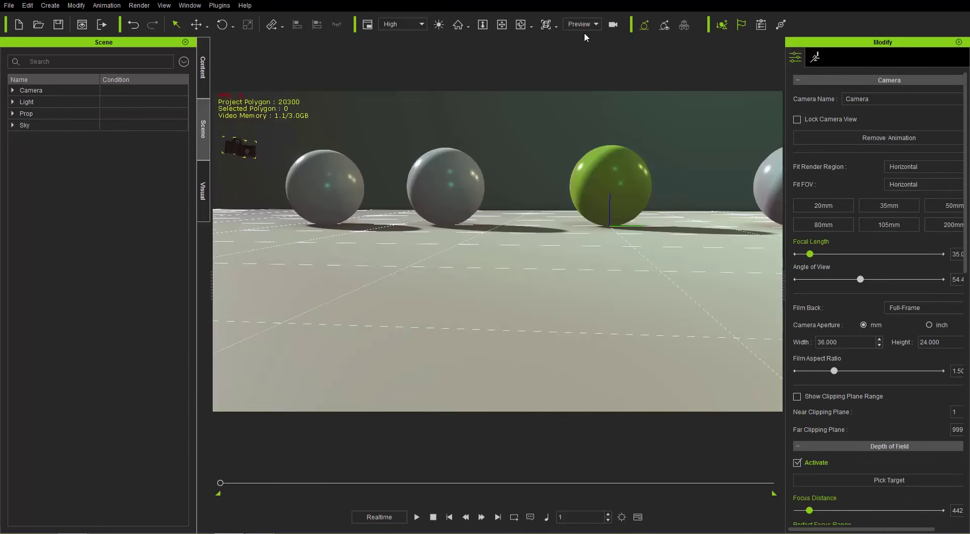
click(593, 27)
click(584, 50)
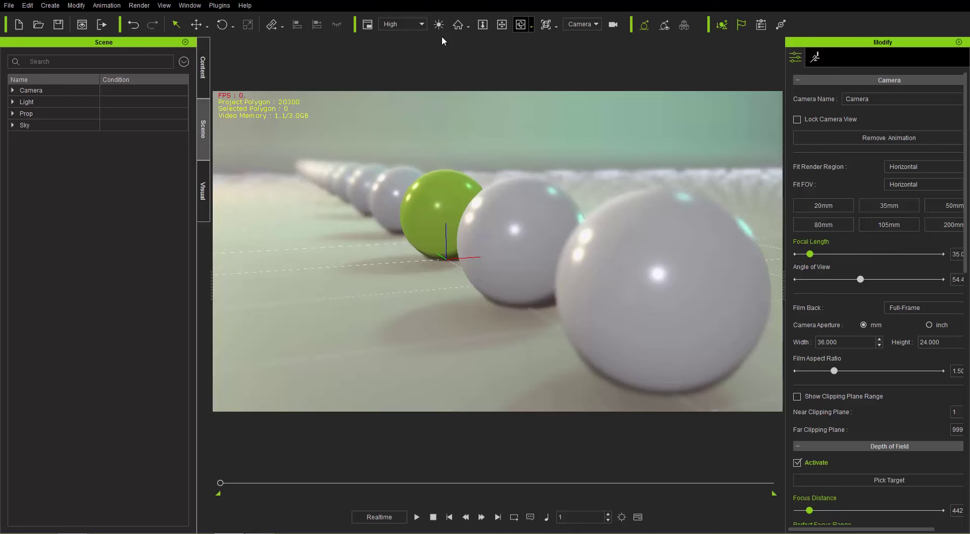
- Look over the prop list, search the scene for "back", clear the search and collapse the props
click(13, 113)
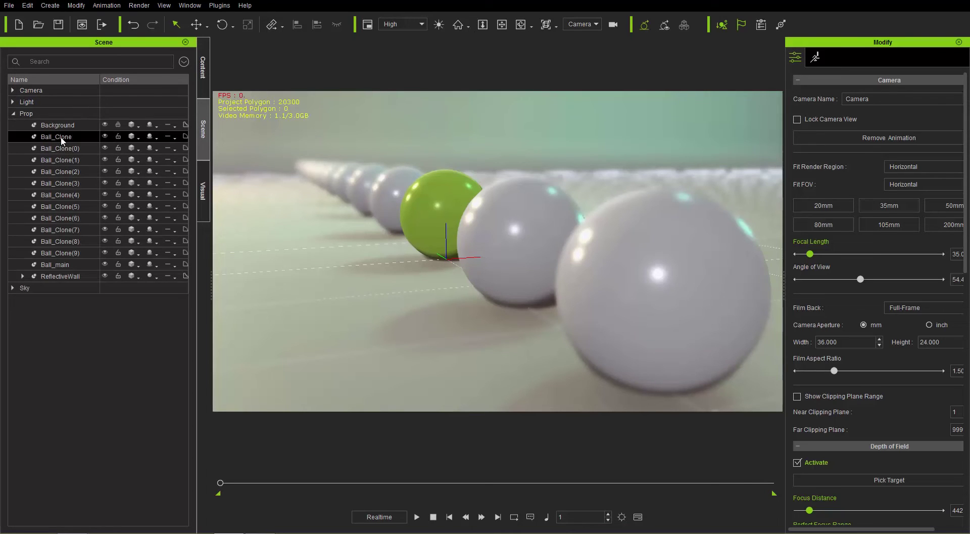
click(13, 114)
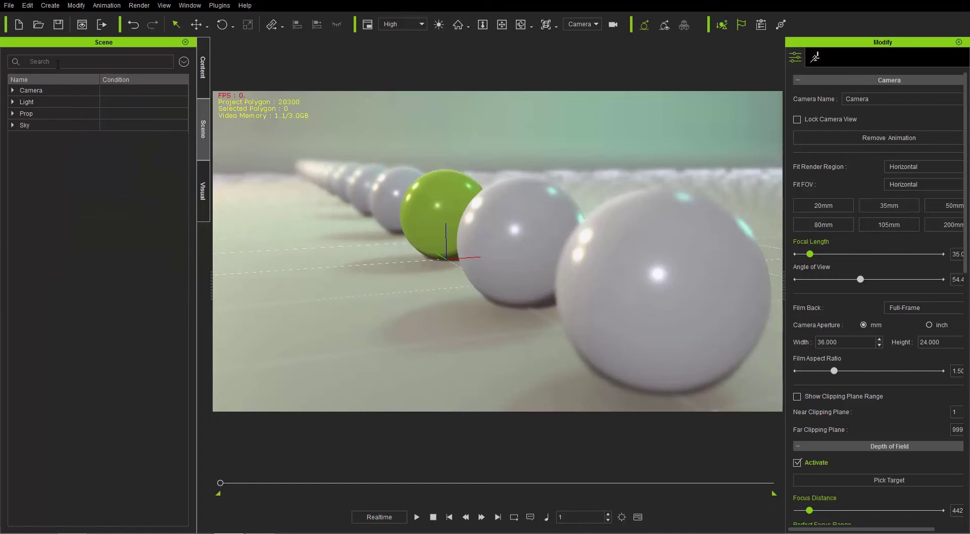
text(back)
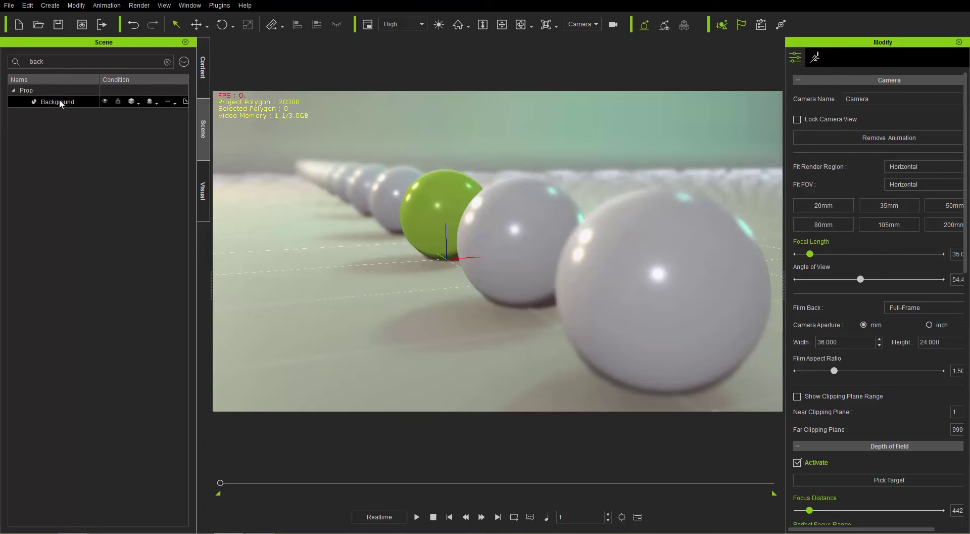
key(BackSpace)
key(BackSpace)
key(BackSpace)
key(BackSpace)
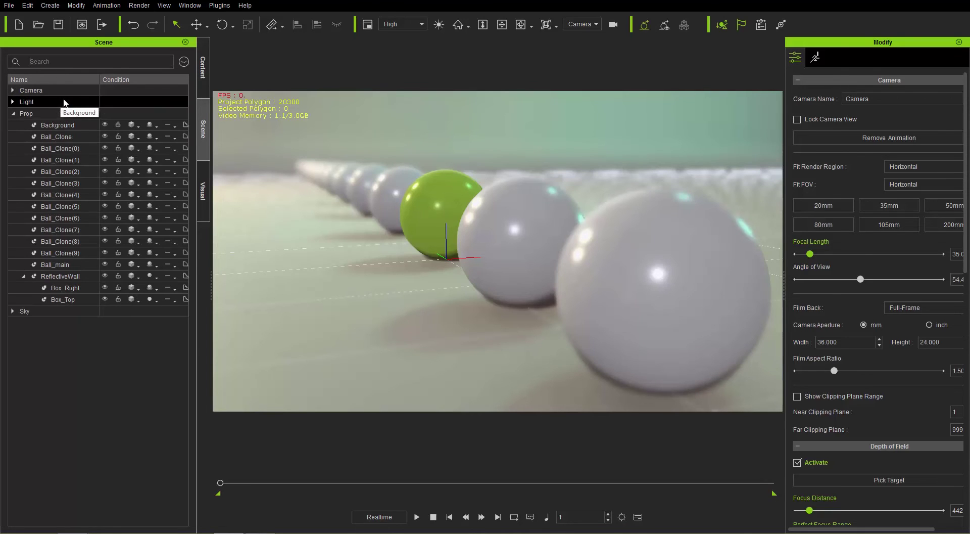
click(13, 114)
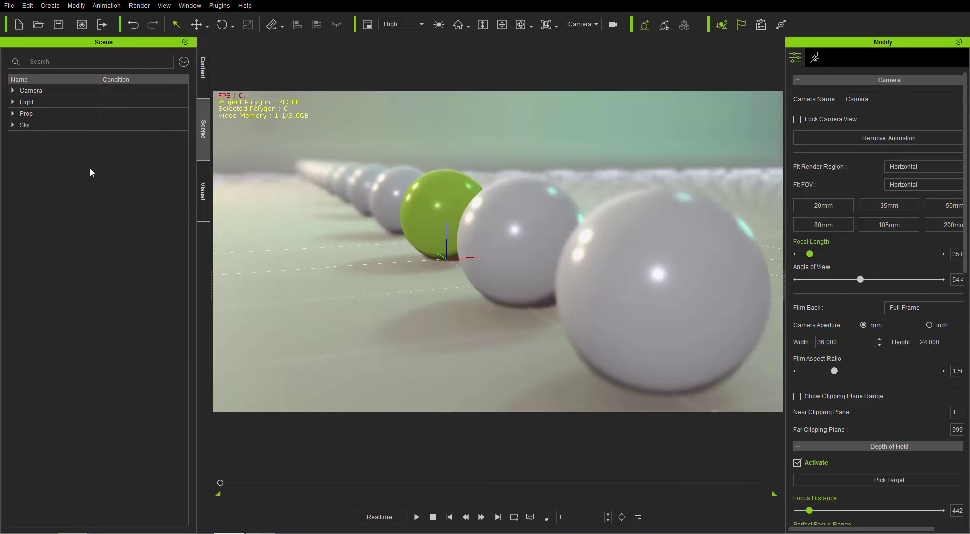
- Review the visual settings for ambient occlusion, fog and HDR, plus shadow map, toon shader, post effects and global illumination
click(203, 191)
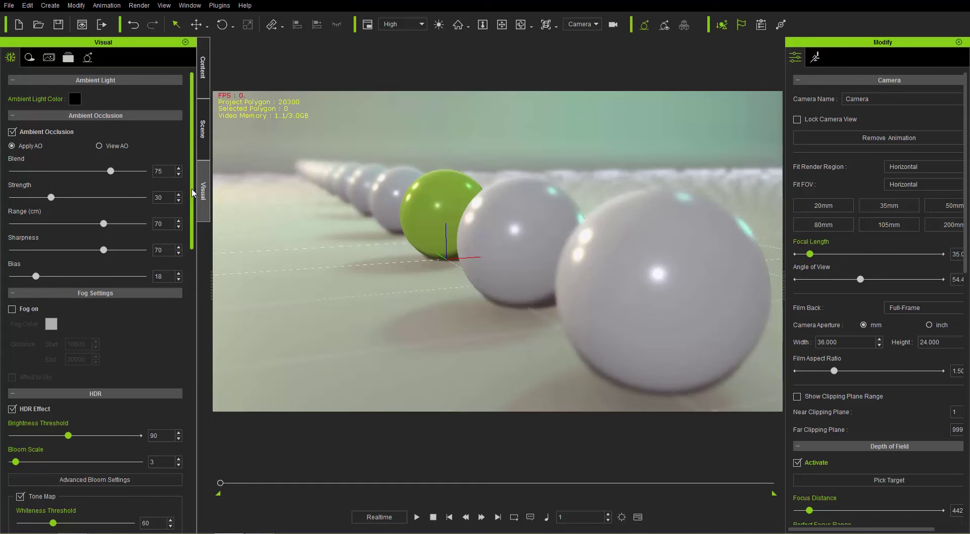
scroll(192, 192, down, 5)
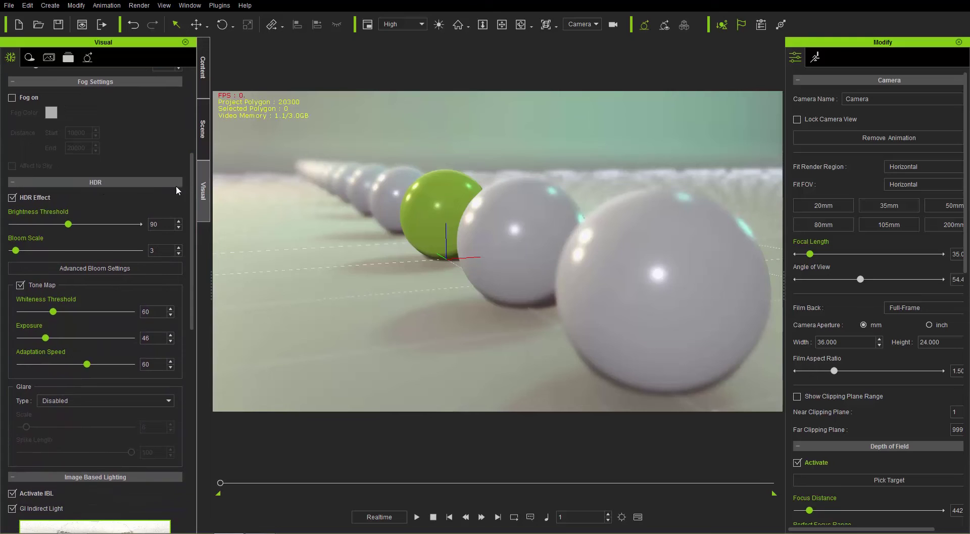
drag(190, 177, 191, 76)
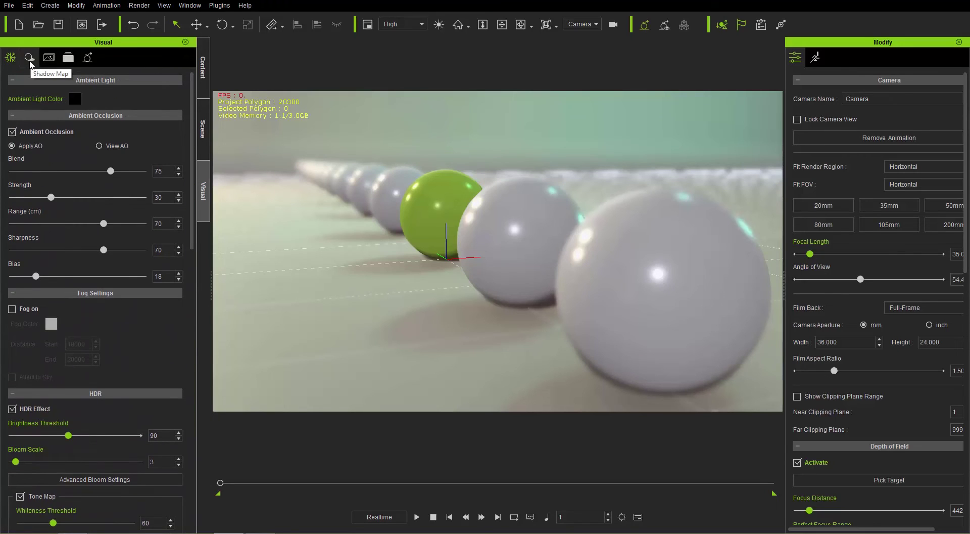
click(30, 60)
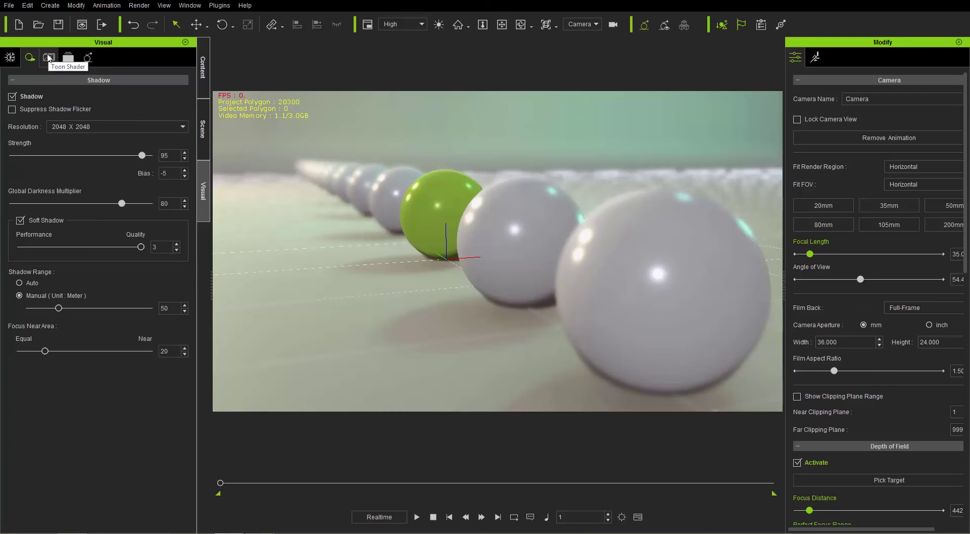
click(49, 58)
click(71, 57)
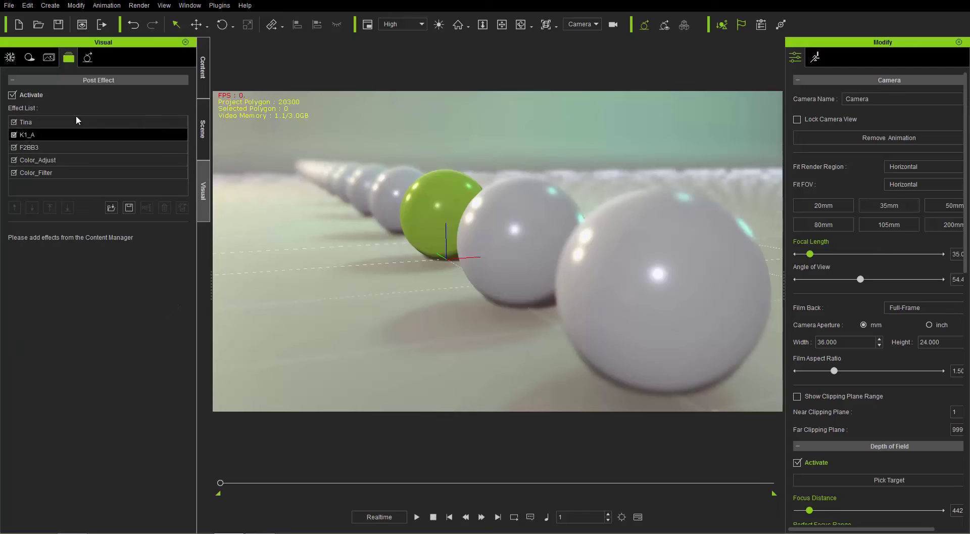
click(90, 59)
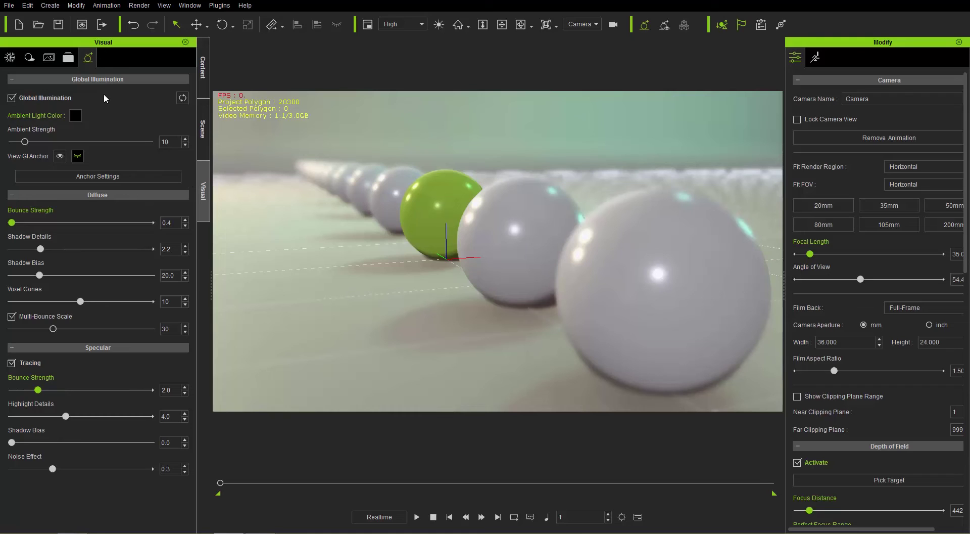
- Return to the content library, select the green ball and review its motion, material and physics settings
click(204, 81)
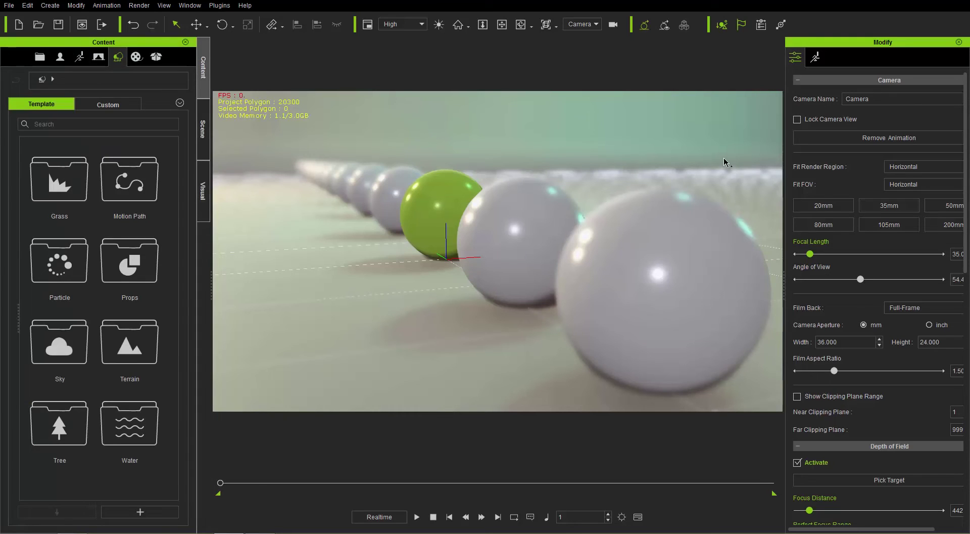
click(444, 203)
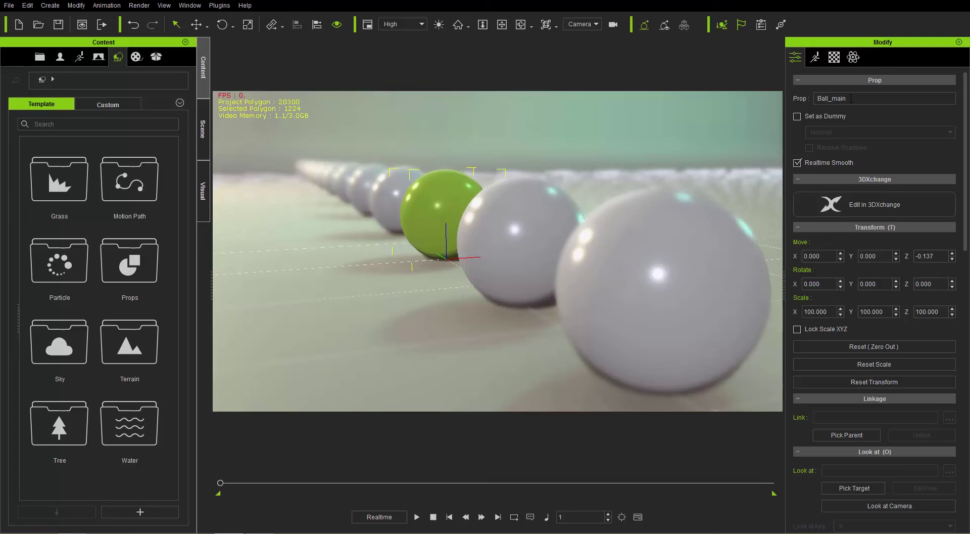
click(815, 57)
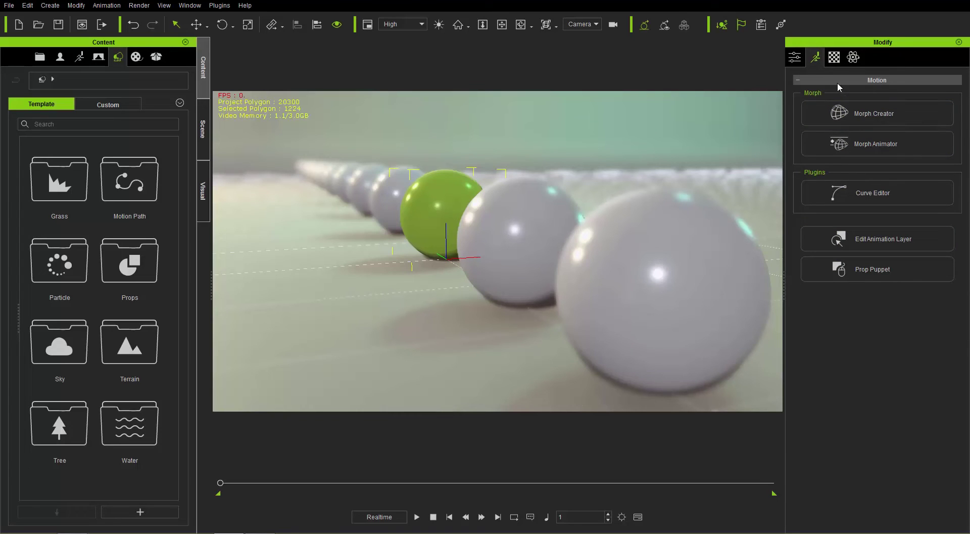
click(834, 57)
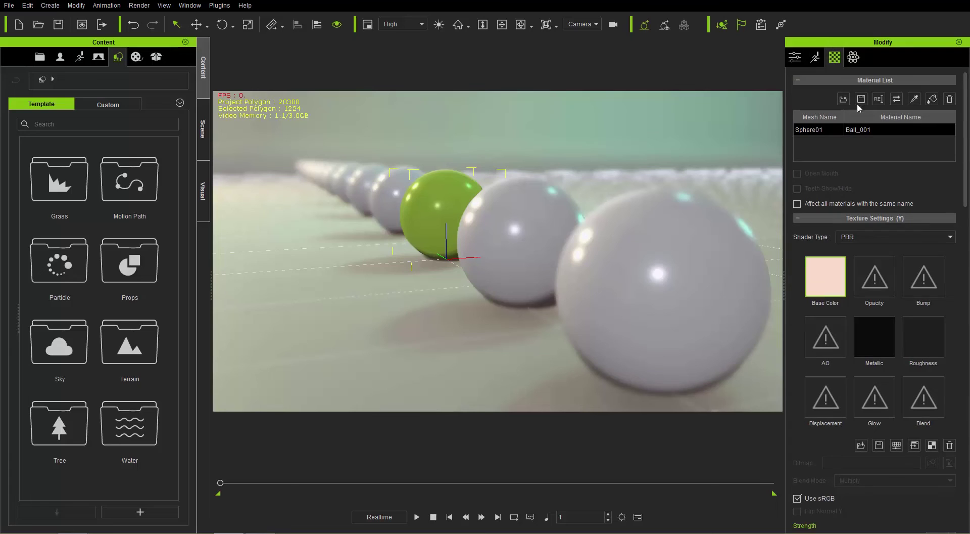
click(853, 58)
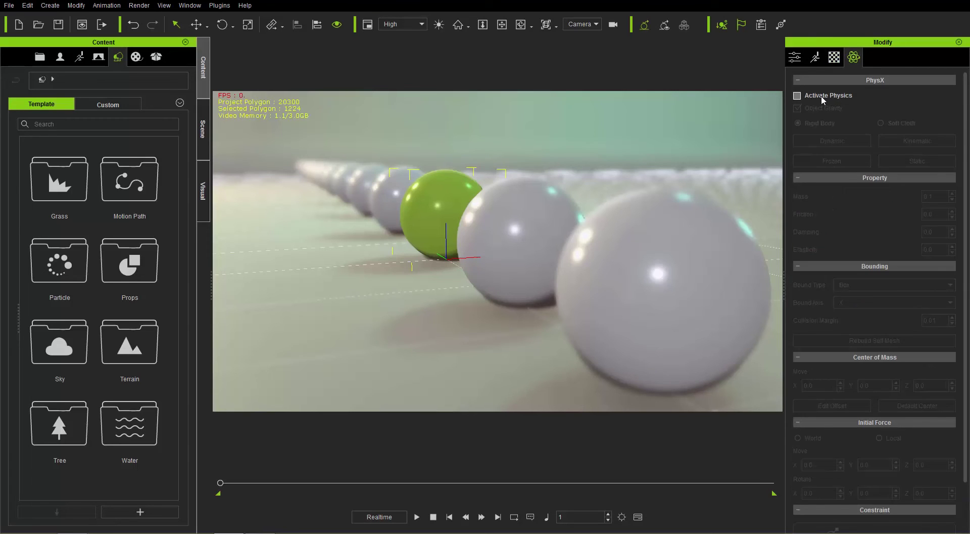
- Activate physics for Ball_main, deactivate it again, and return to the prop's general attributes
click(797, 95)
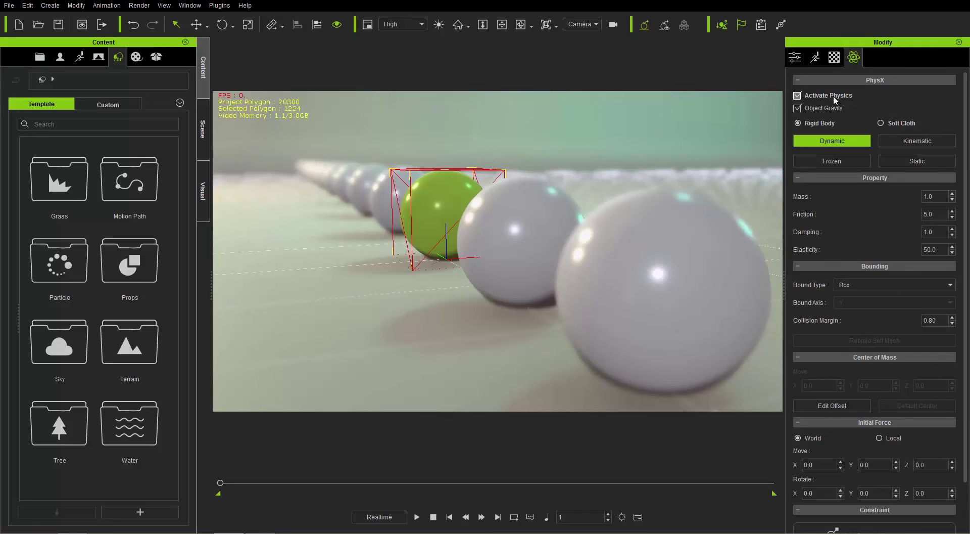
click(834, 97)
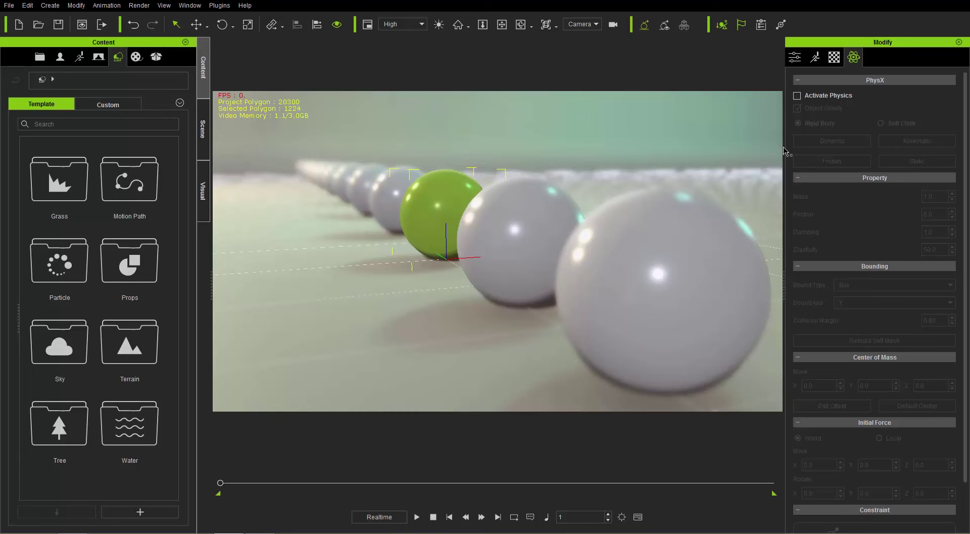
click(795, 57)
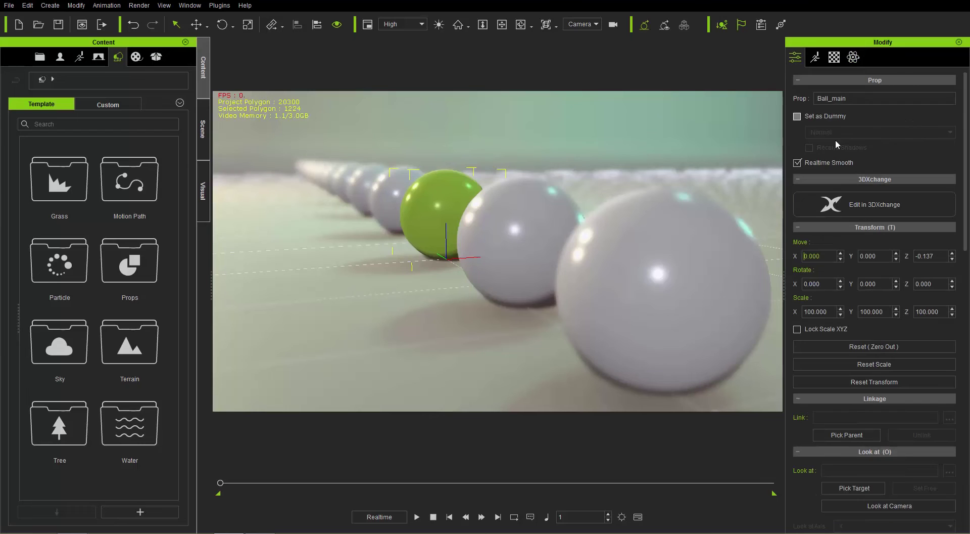
- Select the camera in the scene manager and widen the Modify panel to fit all its camera settings
click(203, 129)
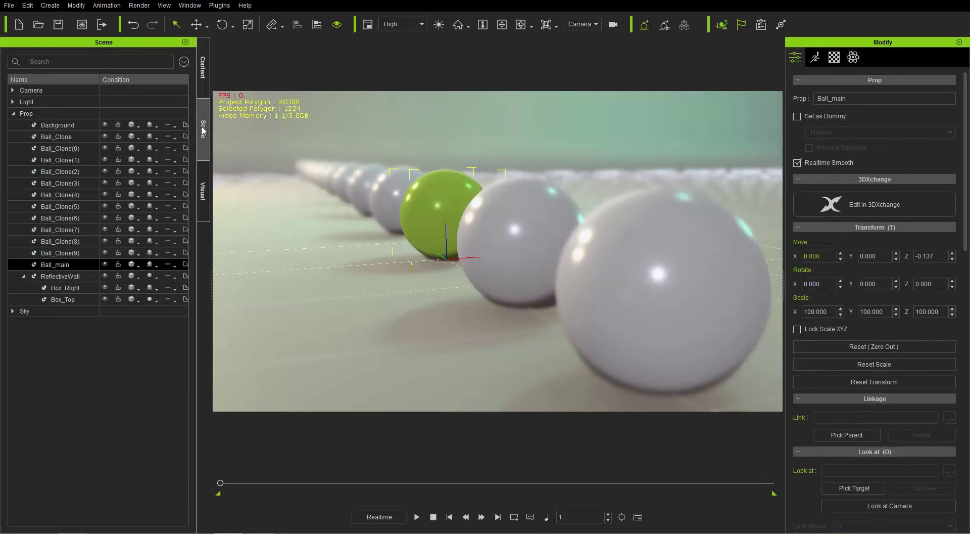
click(13, 90)
click(57, 102)
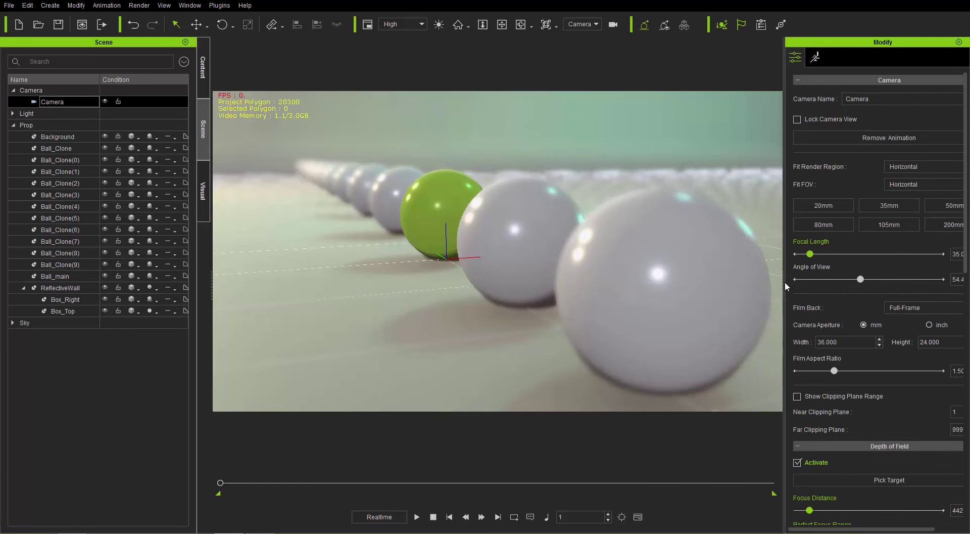
drag(785, 281, 758, 280)
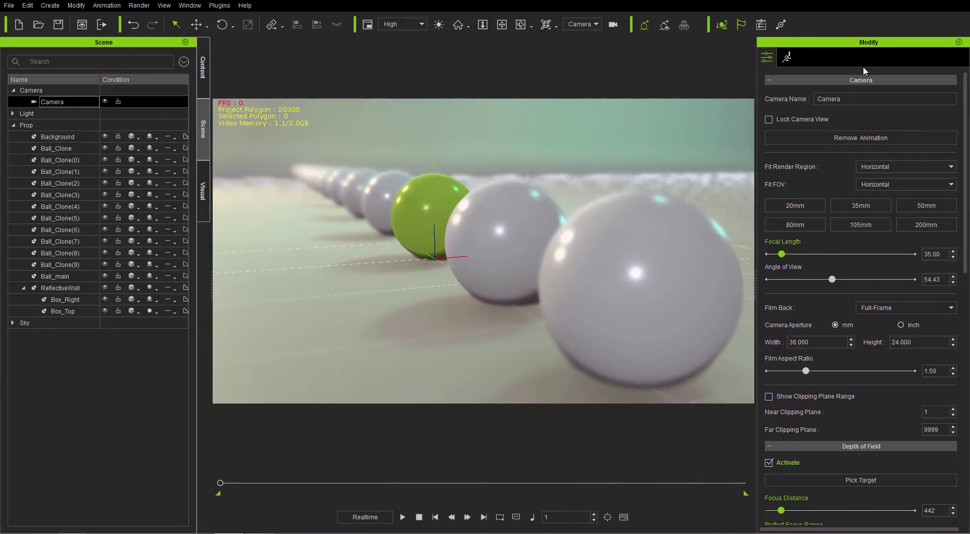
- Group the Modify panel with Content, Scene and Visual, make it the last tab, and dock it back separately
drag(879, 44, 2, 147)
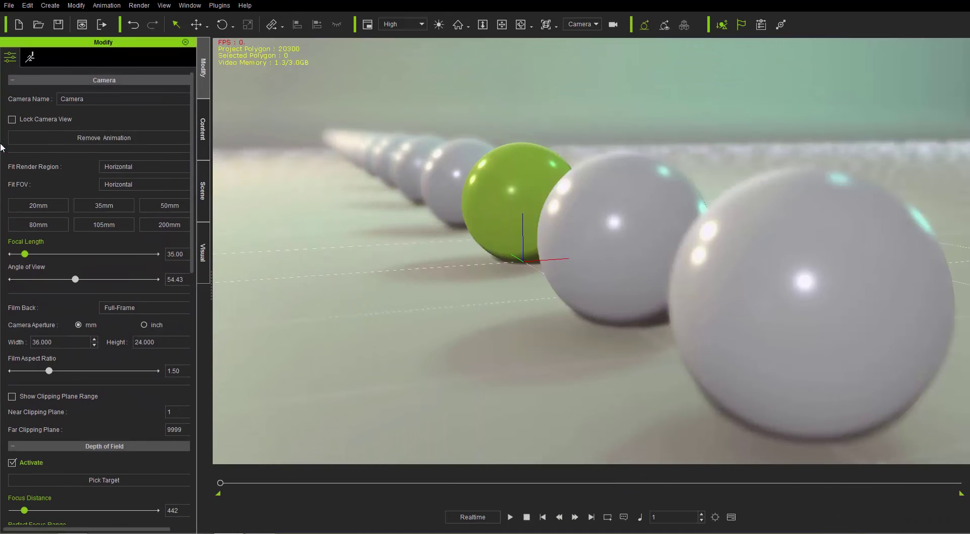
click(204, 113)
drag(207, 96, 212, 233)
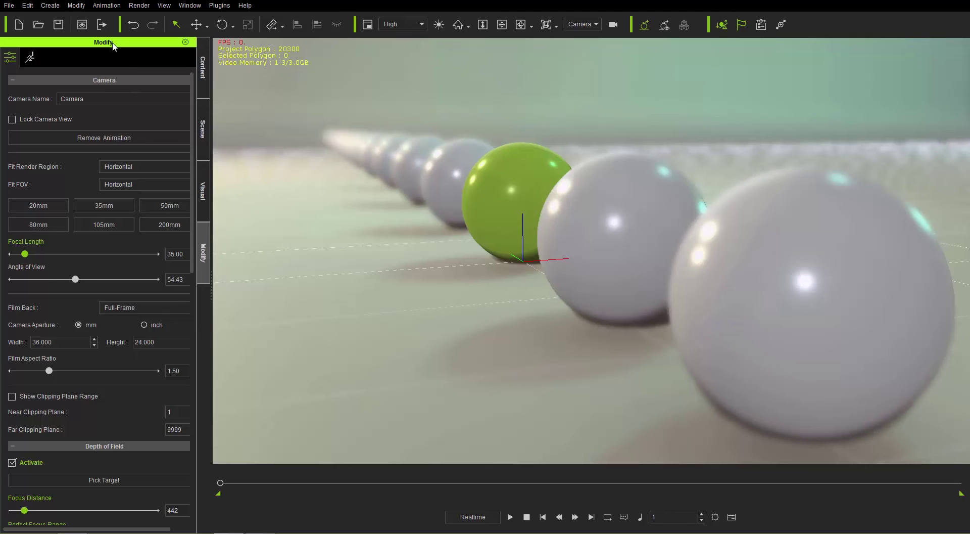
drag(113, 43, 948, 139)
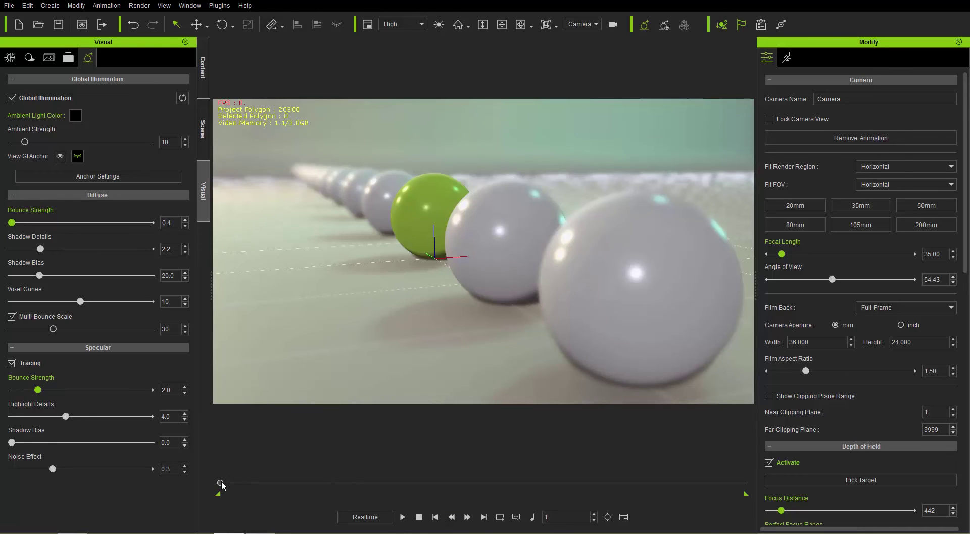
- Scrub the playhead, step through single frames, jump to the project's last frame, and return to frame 1
drag(221, 483, 289, 485)
click(435, 516)
click(472, 516)
click(471, 516)
click(452, 517)
click(452, 517)
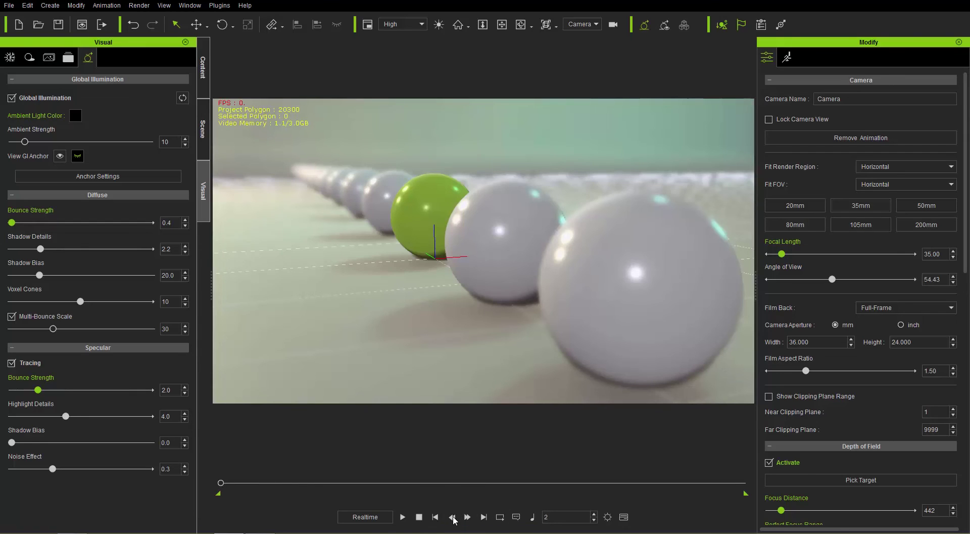
click(484, 517)
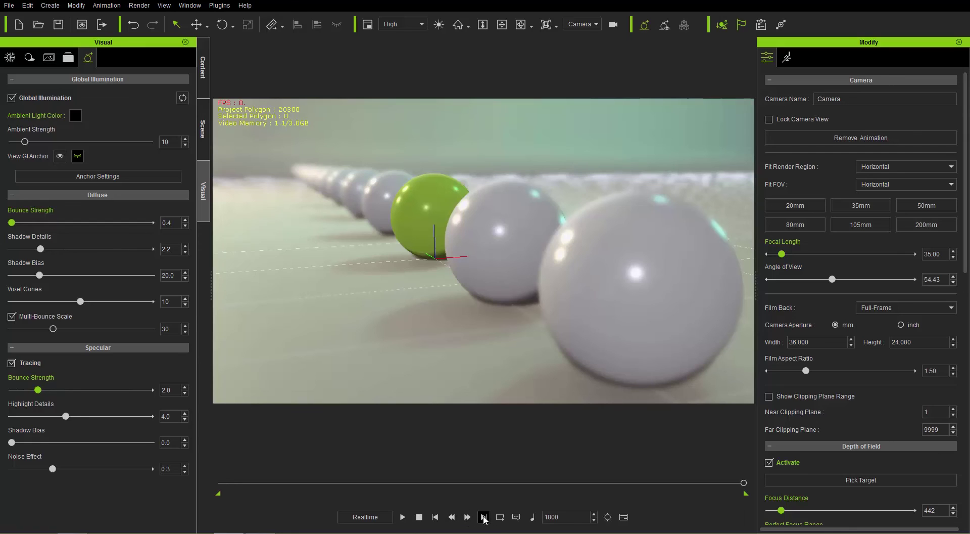
click(436, 516)
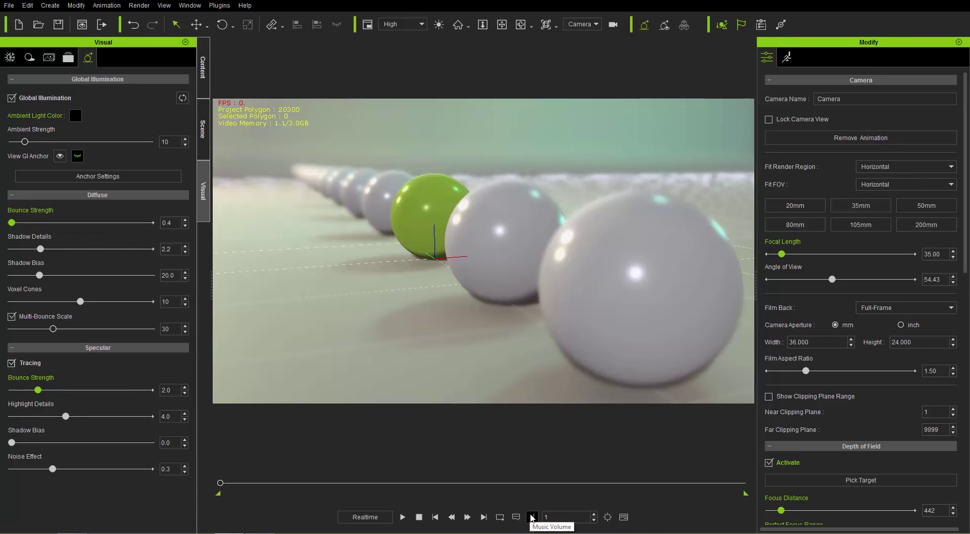
- Open the project settings, enlarge the window to review the time, display and visual options, and close it
click(608, 517)
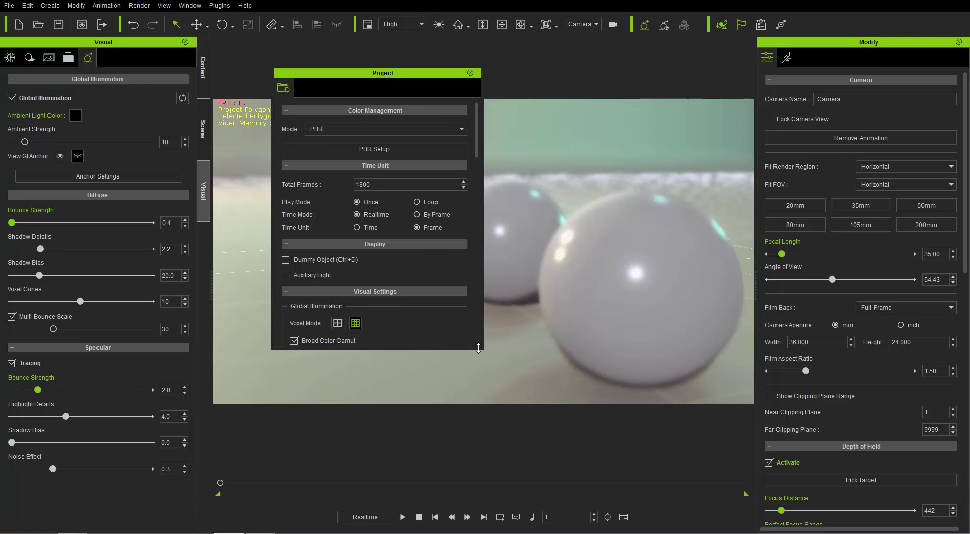
drag(479, 348, 481, 476)
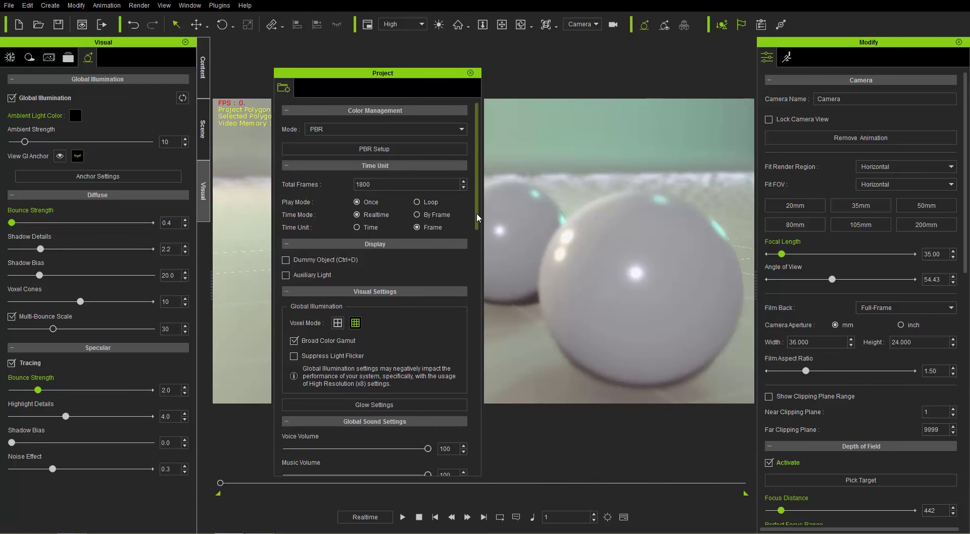
drag(477, 212, 492, 177)
click(470, 73)
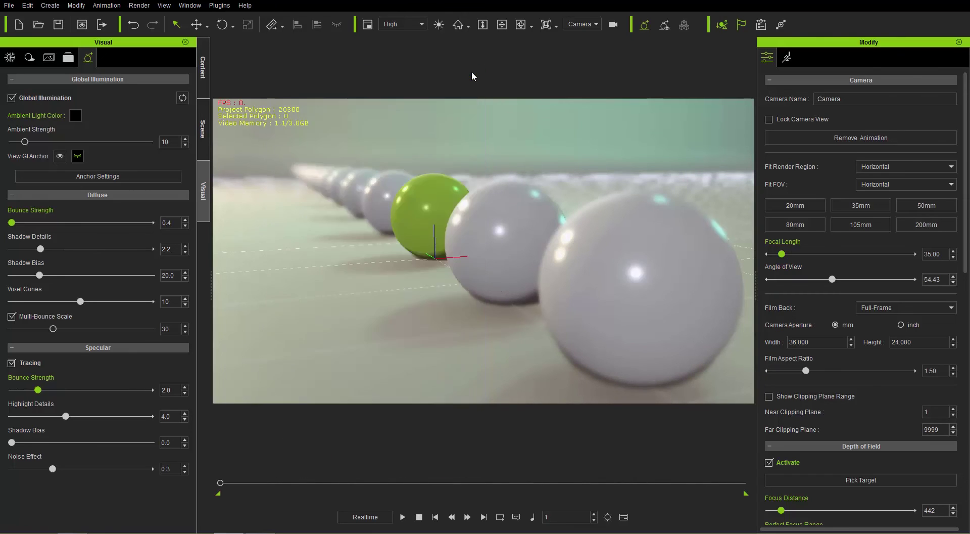
- Open the preferences, enlarge the window, review the control, grid, display and real-time render options, and close it
click(28, 6)
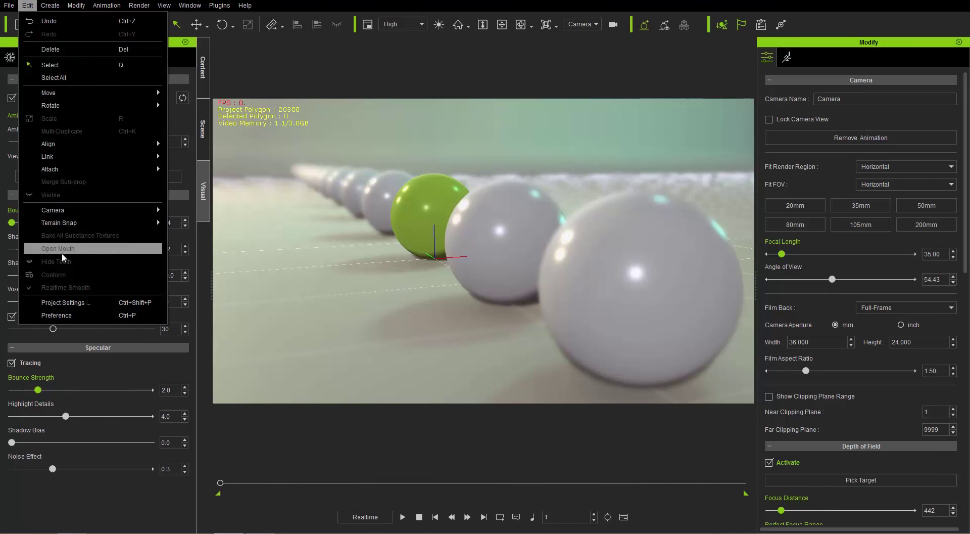
click(74, 315)
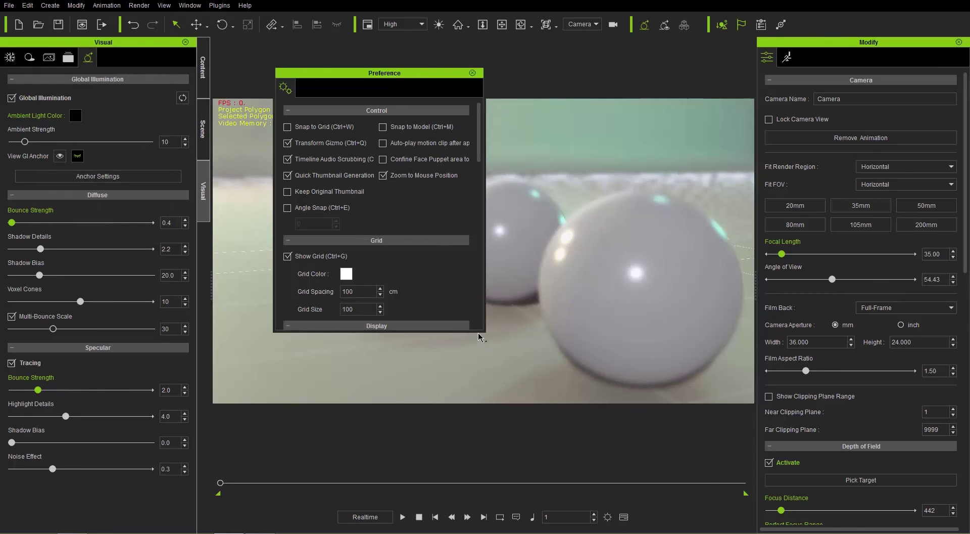
drag(478, 332, 478, 441)
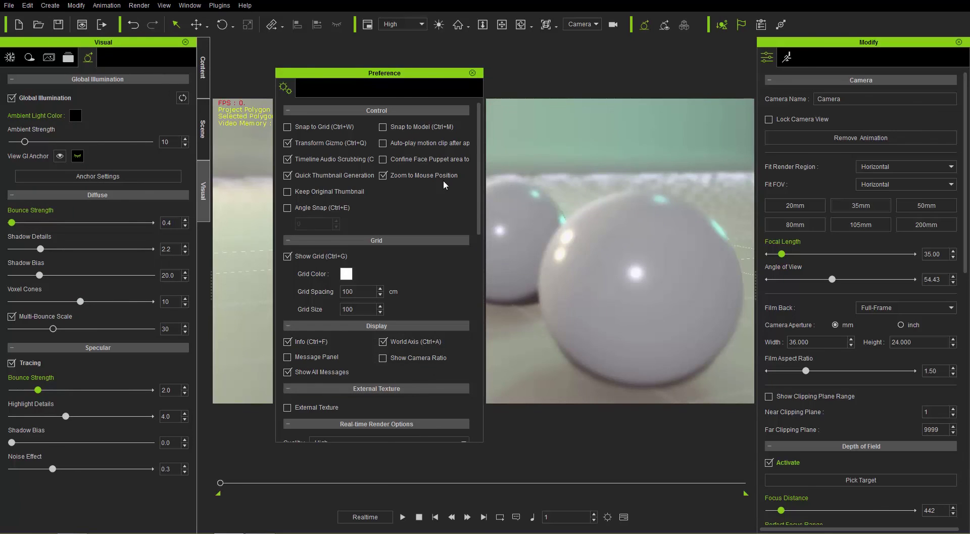
drag(479, 149, 481, 227)
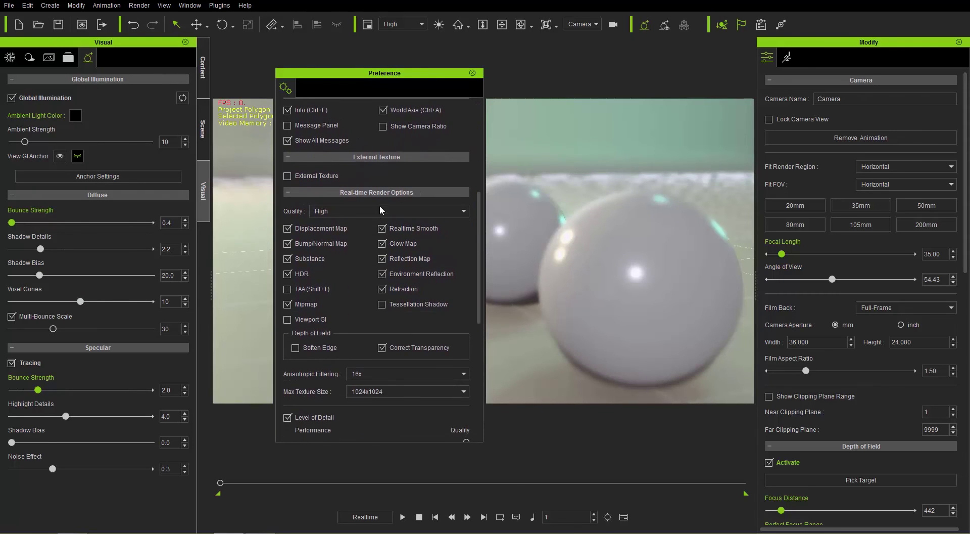
click(472, 72)
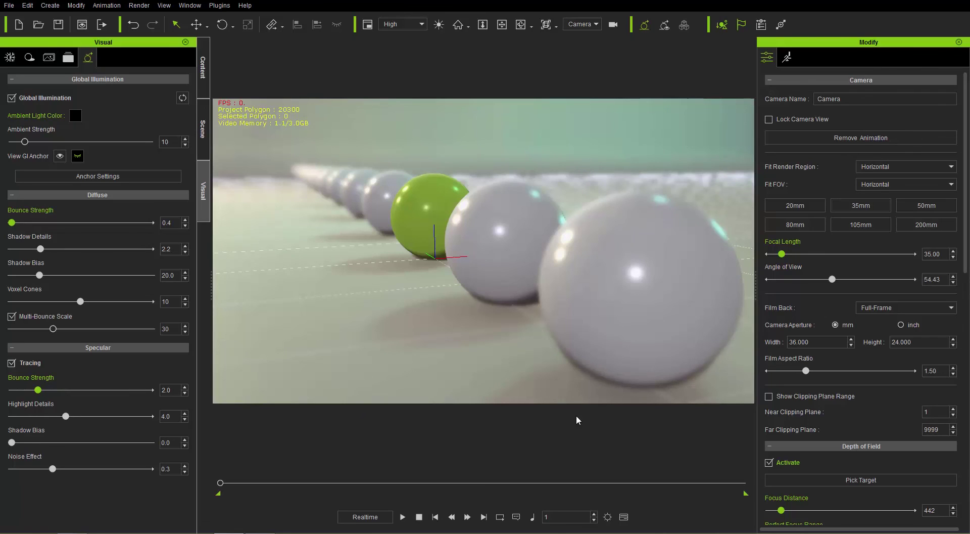
- Show the Timeline and increase its height so more tracks fit
click(624, 516)
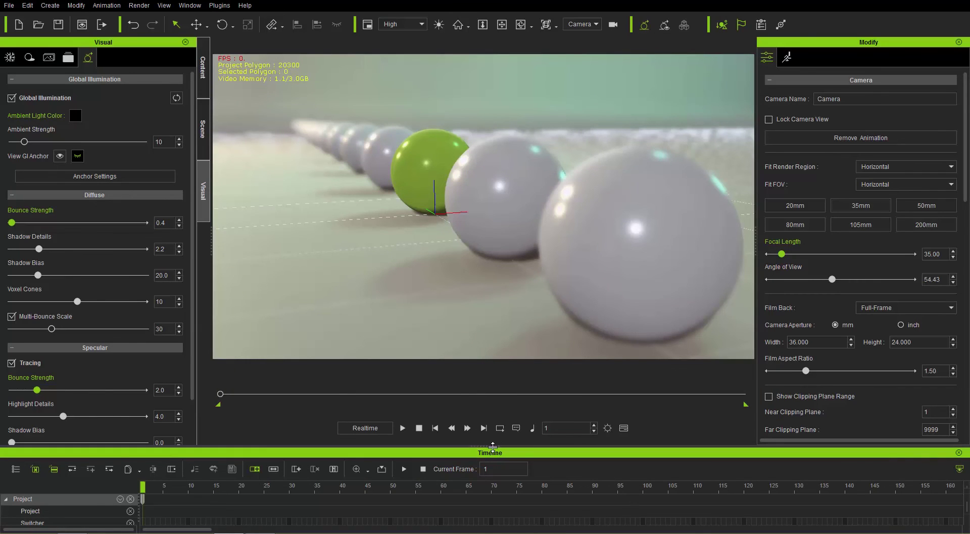
drag(493, 447, 564, 408)
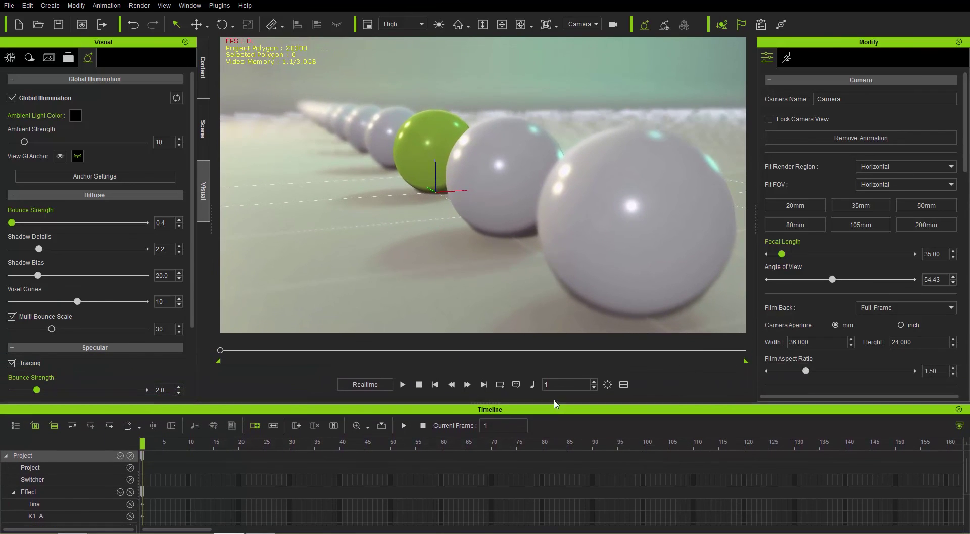
- Select the green ball and cycle through the move, rotate and scale gizmos, finishing with the move gizmo
click(427, 149)
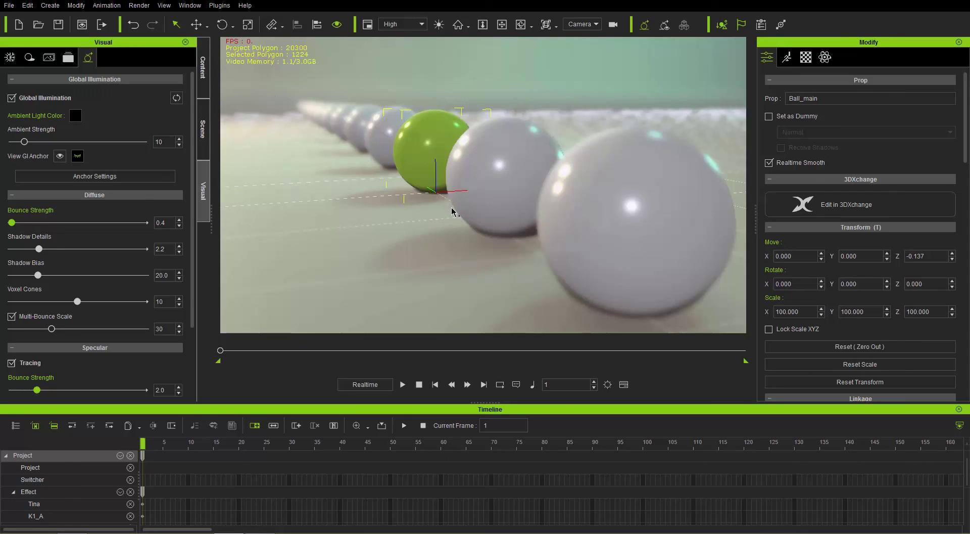
key(w)
key(e)
key(r)
key(w)
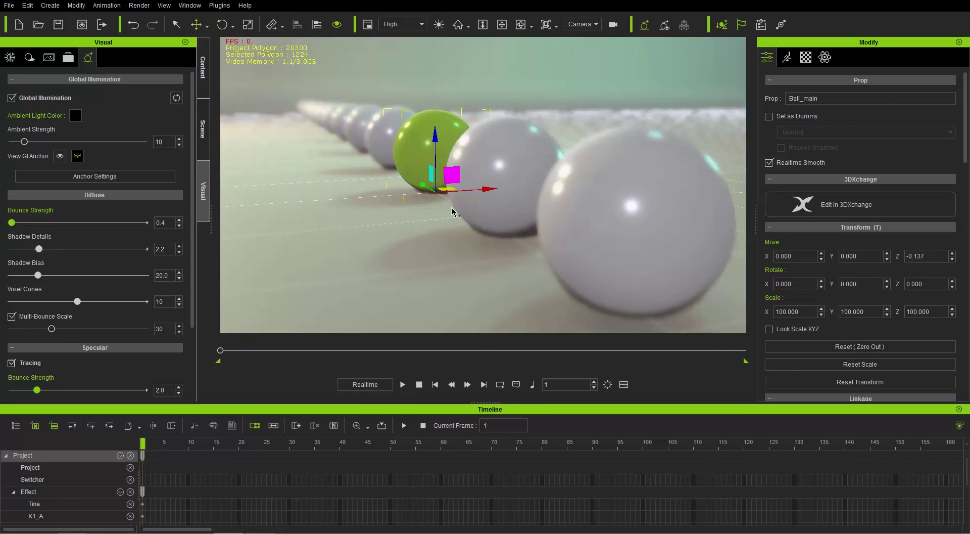
key(e)
key(r)
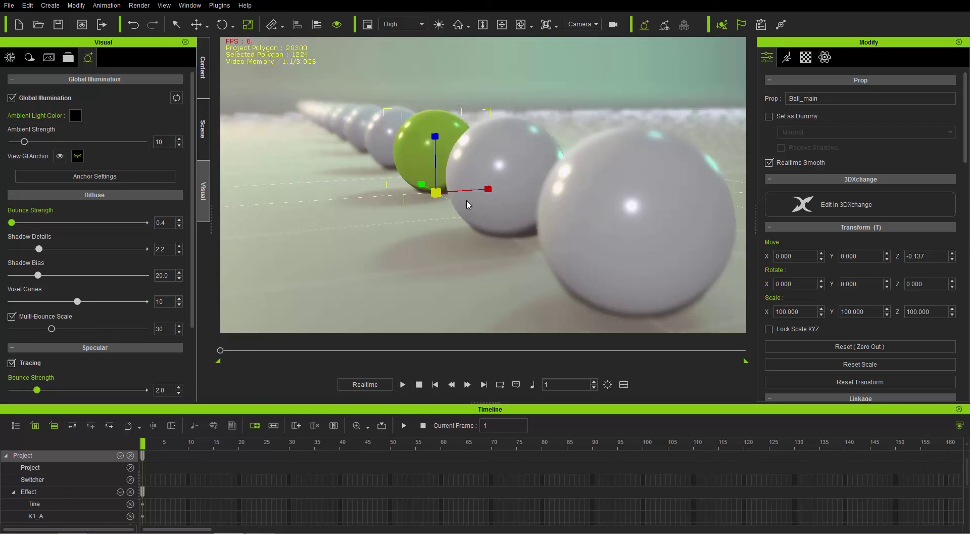
key(w)
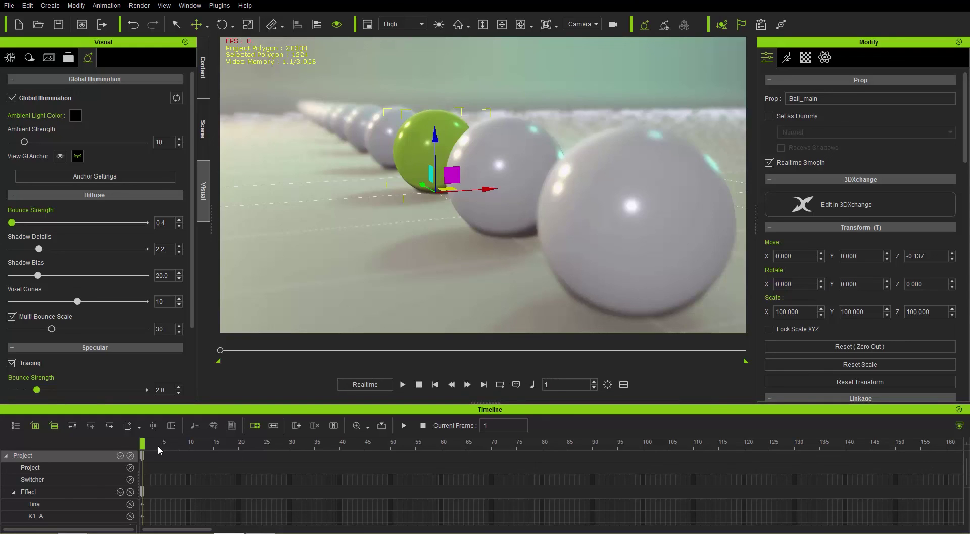
- Scrub to frame 60 and move the green ball along the X axis to about -80
drag(165, 447, 224, 445)
drag(227, 356, 254, 355)
click(440, 446)
drag(487, 189, 403, 204)
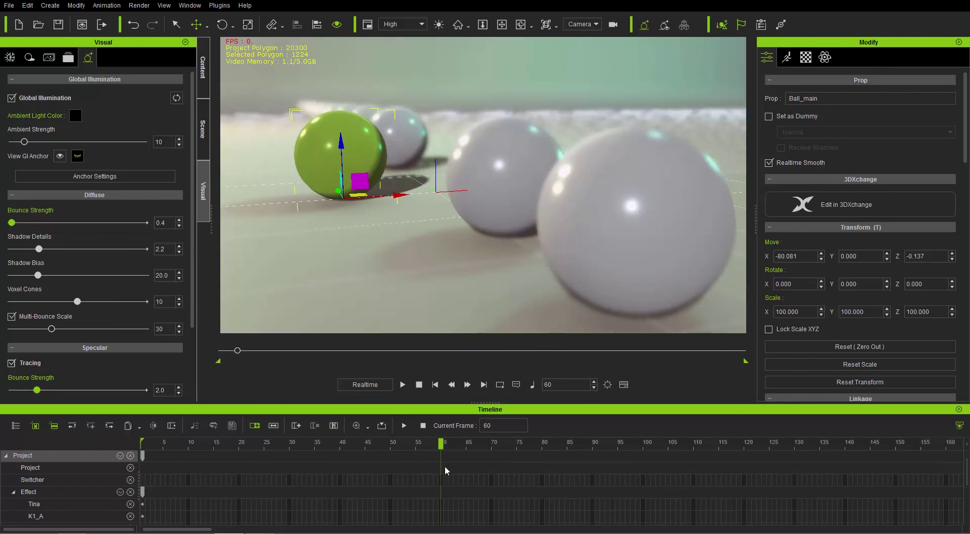
- Check the timeline's object track list and remove the Project track, leaving only Ball_main's tracks
click(16, 426)
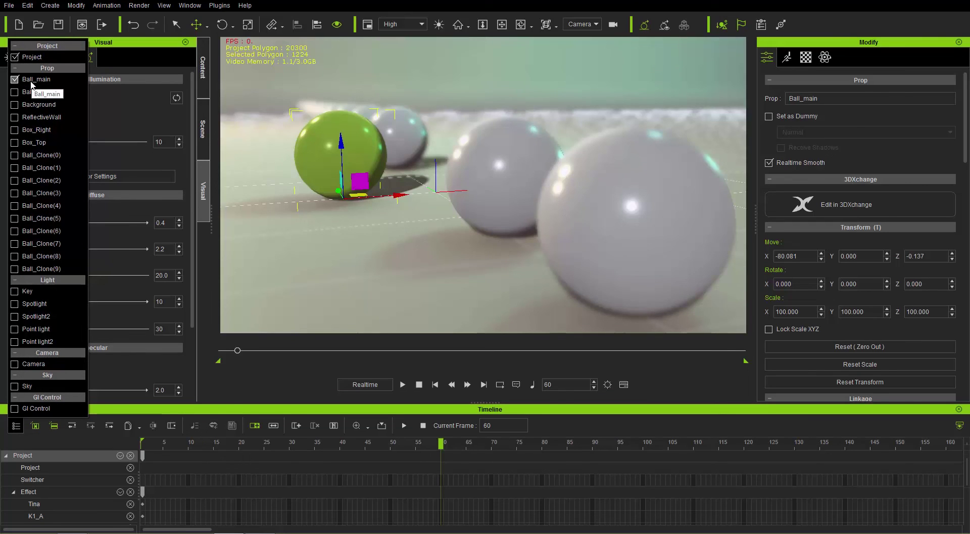
click(116, 410)
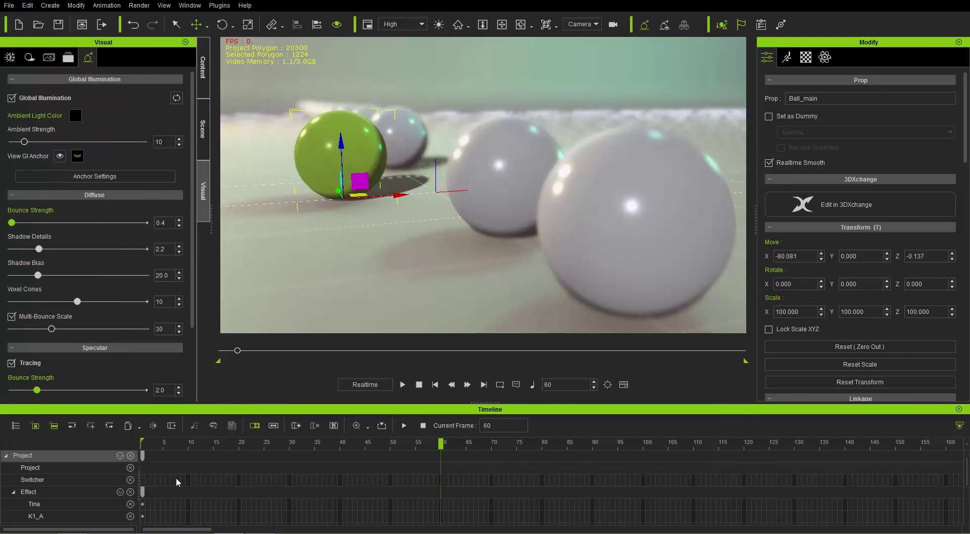
click(131, 455)
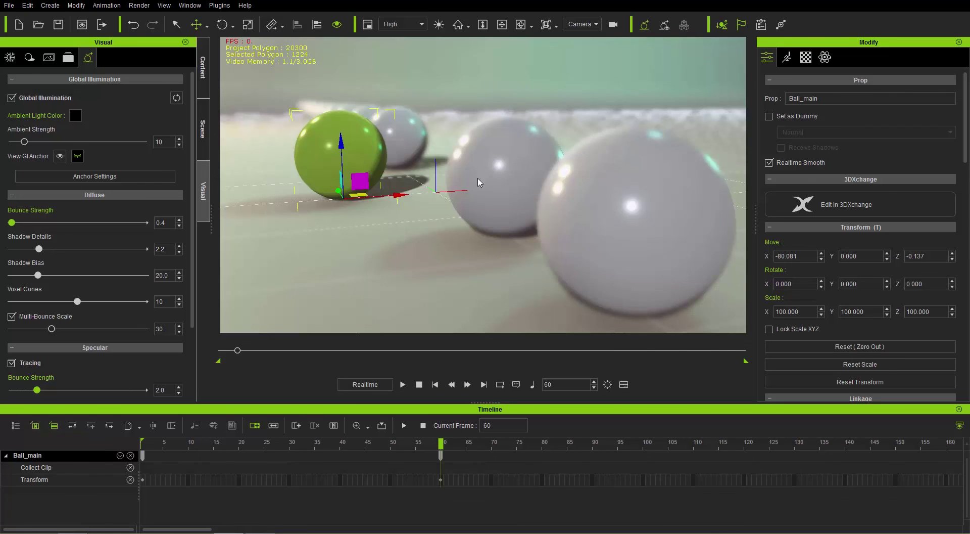
- Select the two nearest grey balls in turn to compare their timeline tracks, returning to the green ball
click(495, 171)
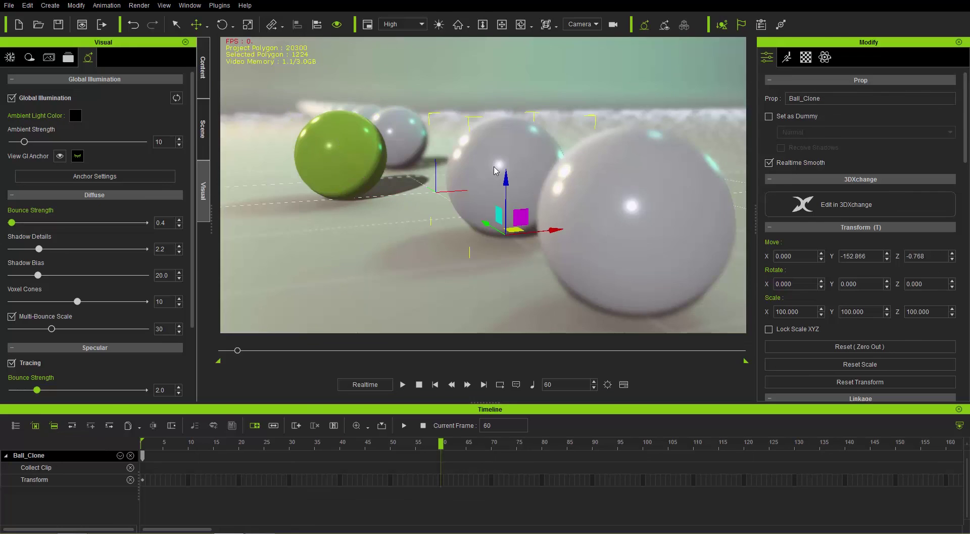
click(347, 153)
click(637, 234)
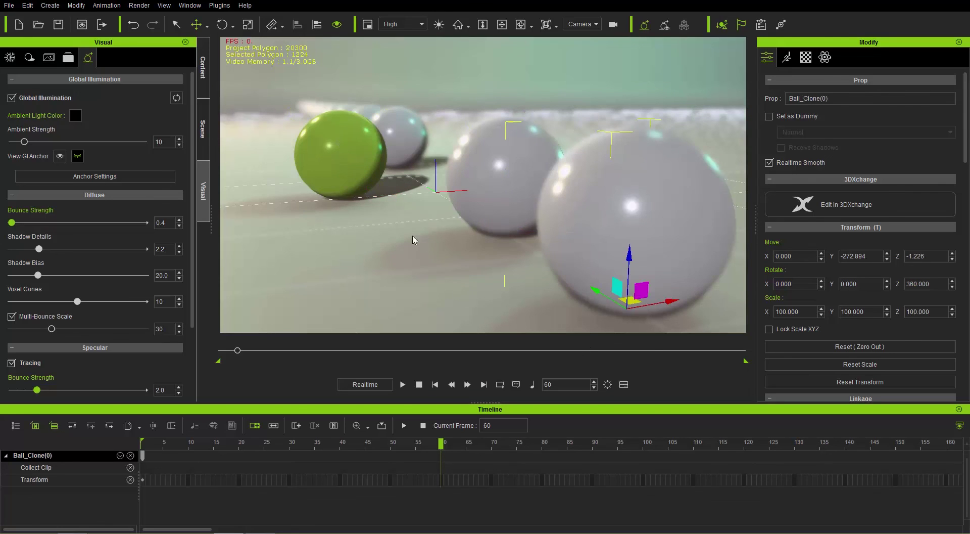
click(341, 158)
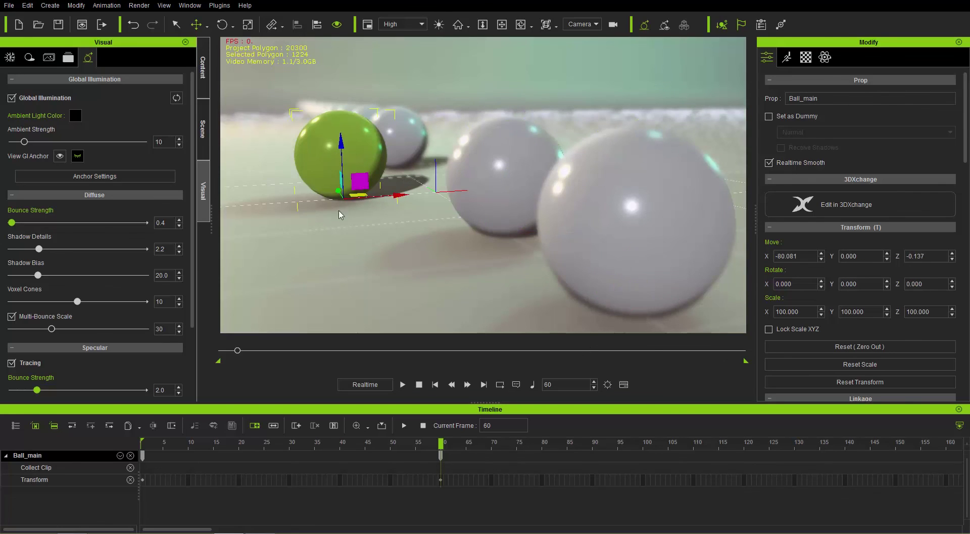
- Select Ball_main's Transform key at frame 60 and scrub the playhead back to frame 1
click(440, 480)
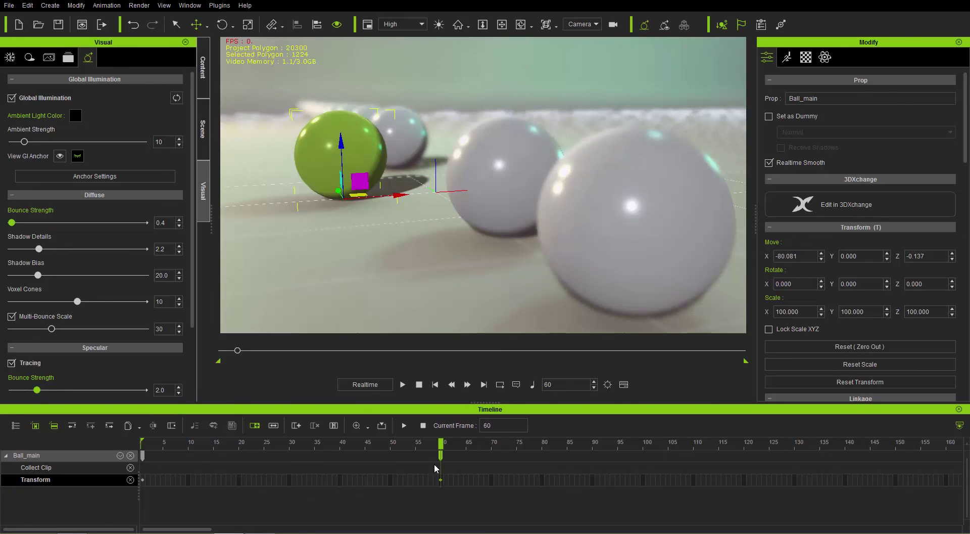
drag(441, 452, 143, 444)
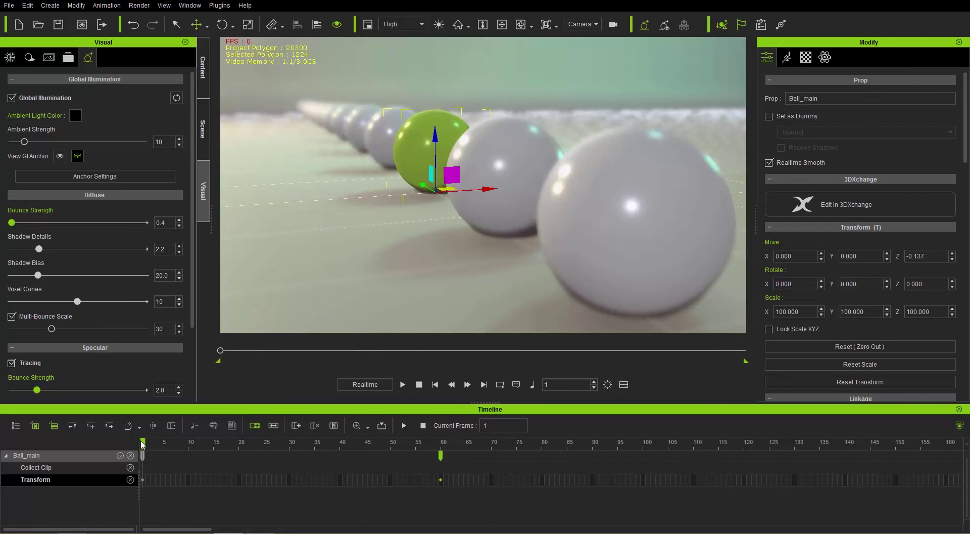